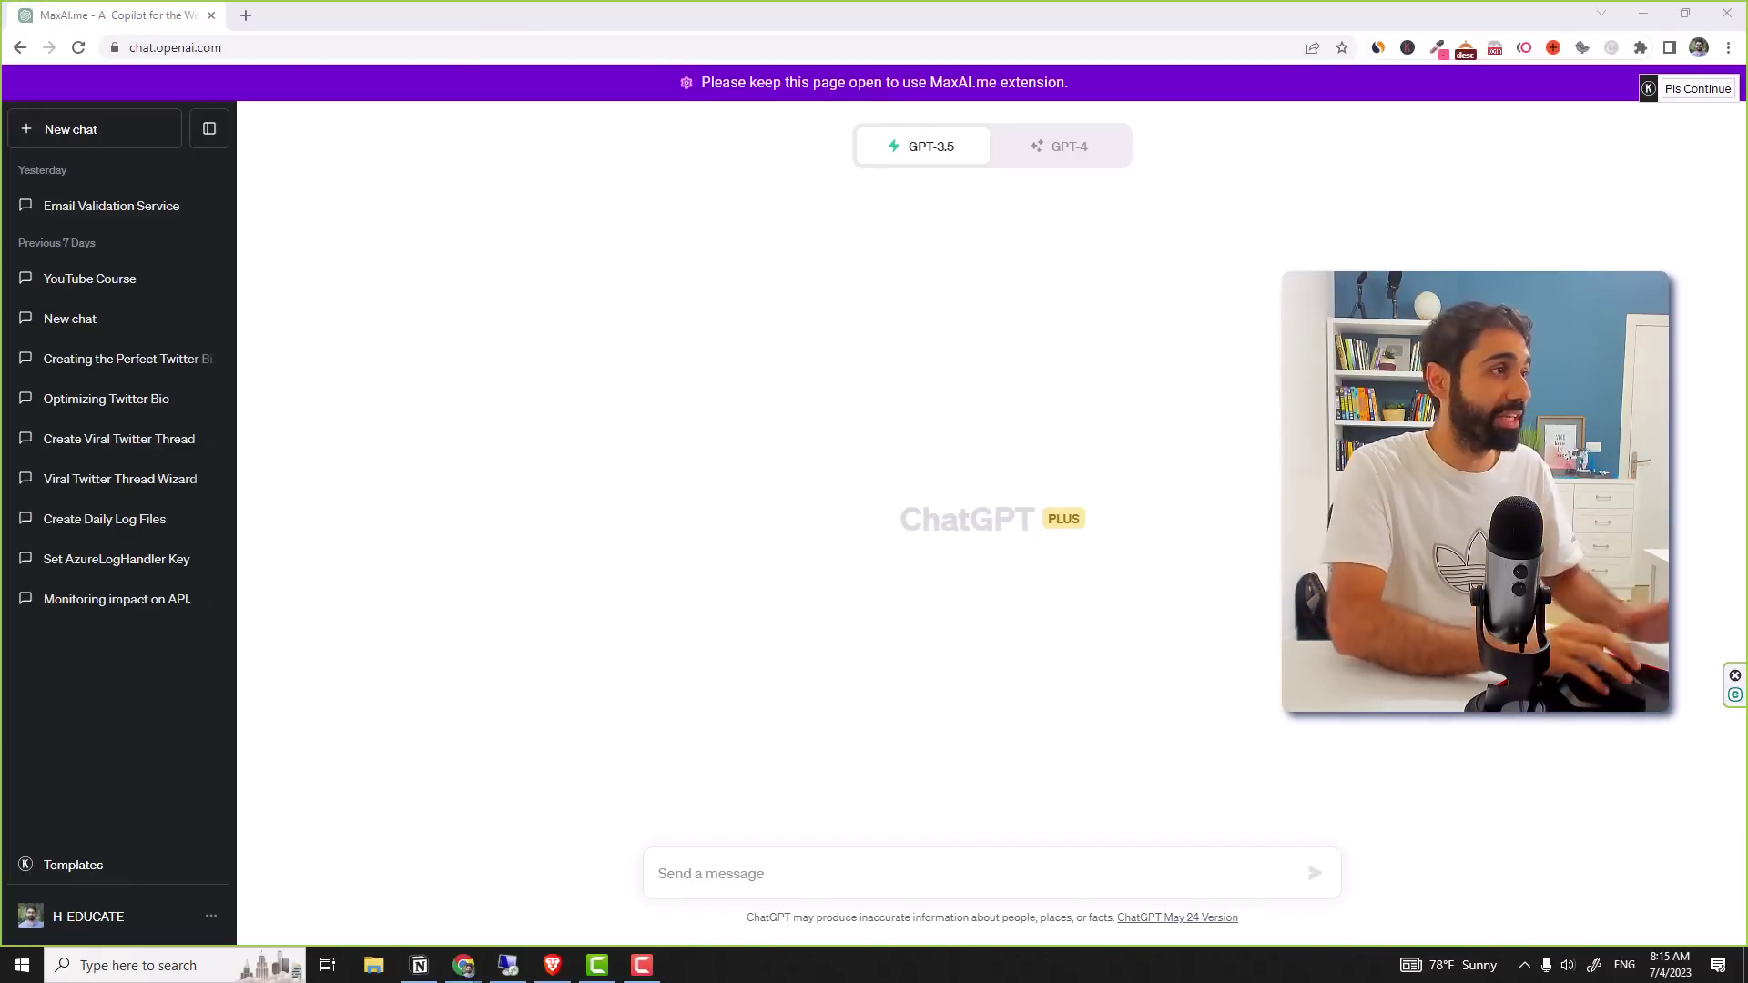
Step: Focus the message box to write the prompt asking for 5 SEO-optimized blog titles
{"action": "left_click", "coordinate": [900, 872]}
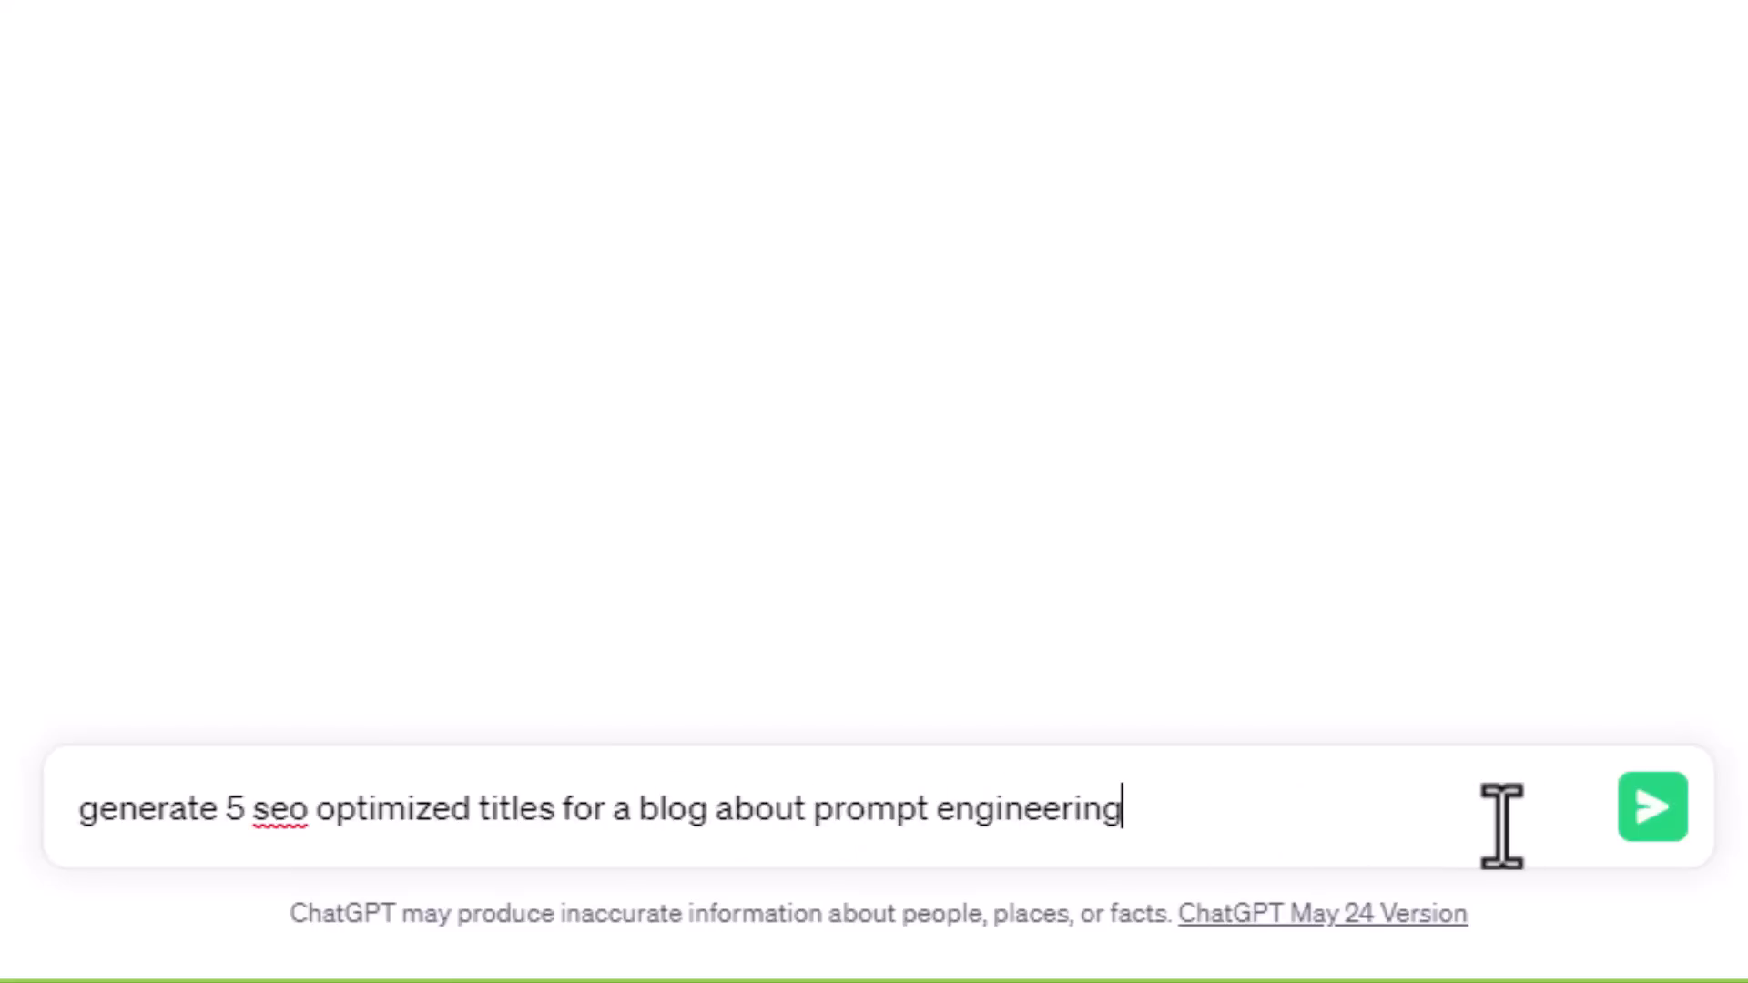
Step: Send the prompt and select the five generated SEO titles in the reply
{"action": "left_click", "coordinate": [1653, 806]}
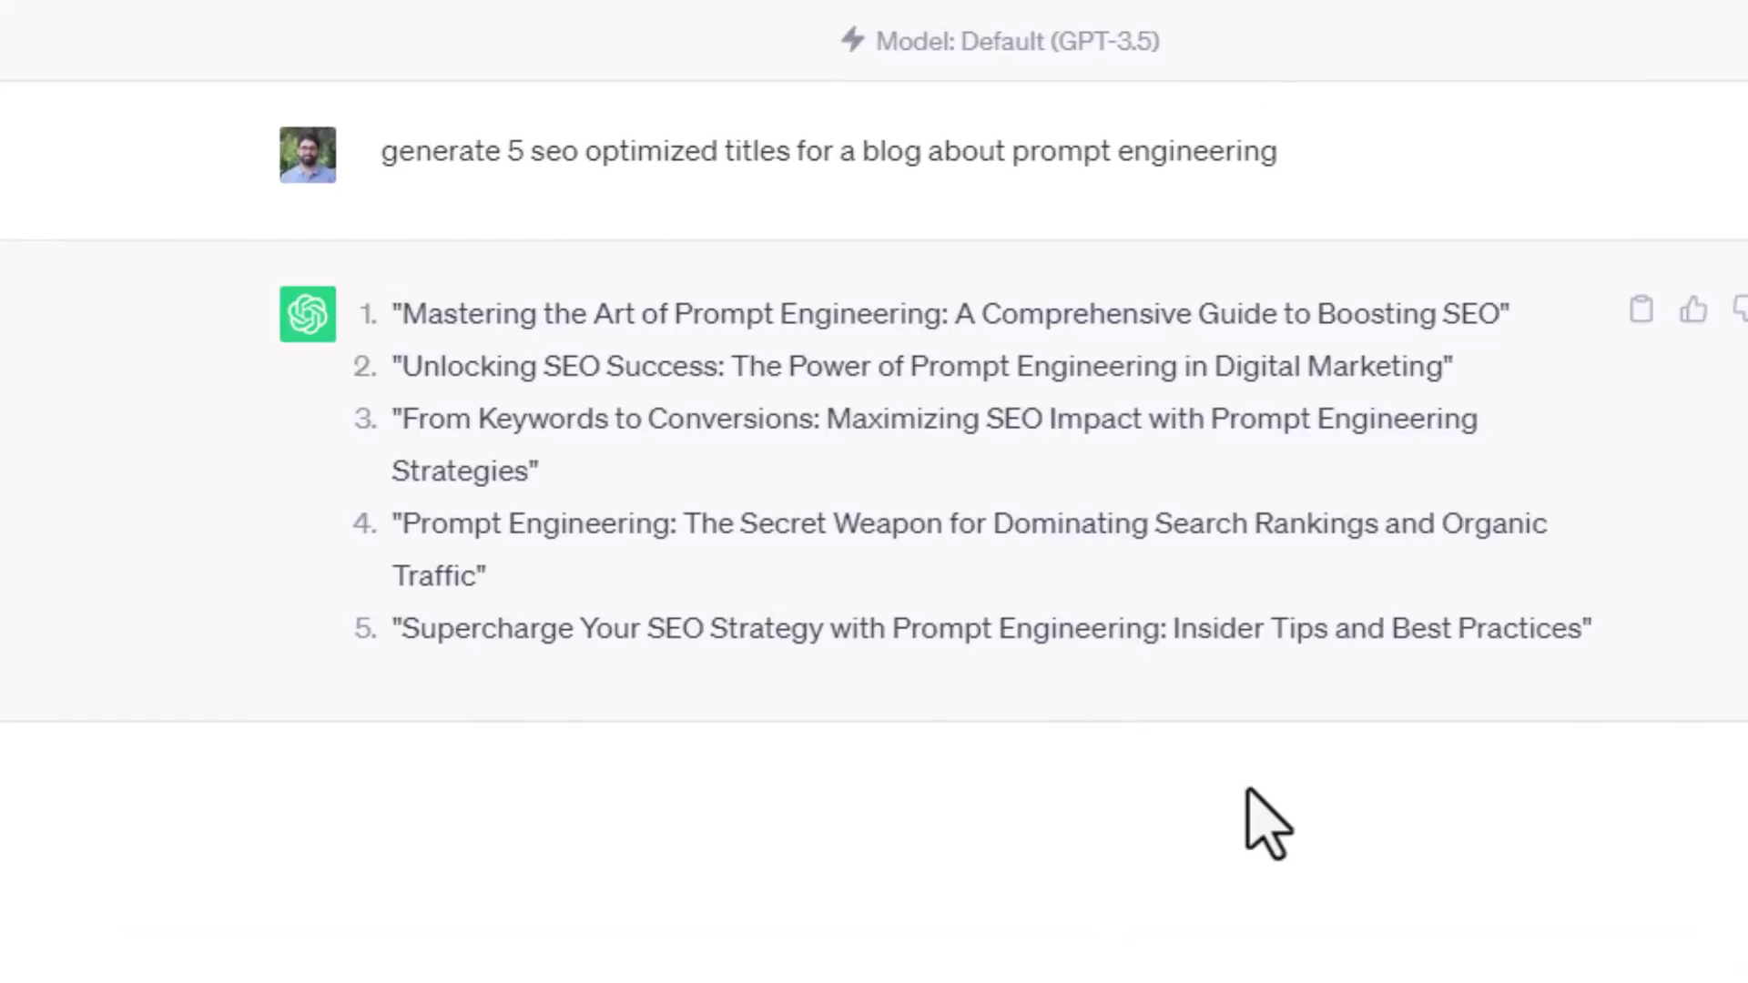
{"action": "left_click_drag", "start_coordinate": [1601, 632], "coordinate": [410, 314]}
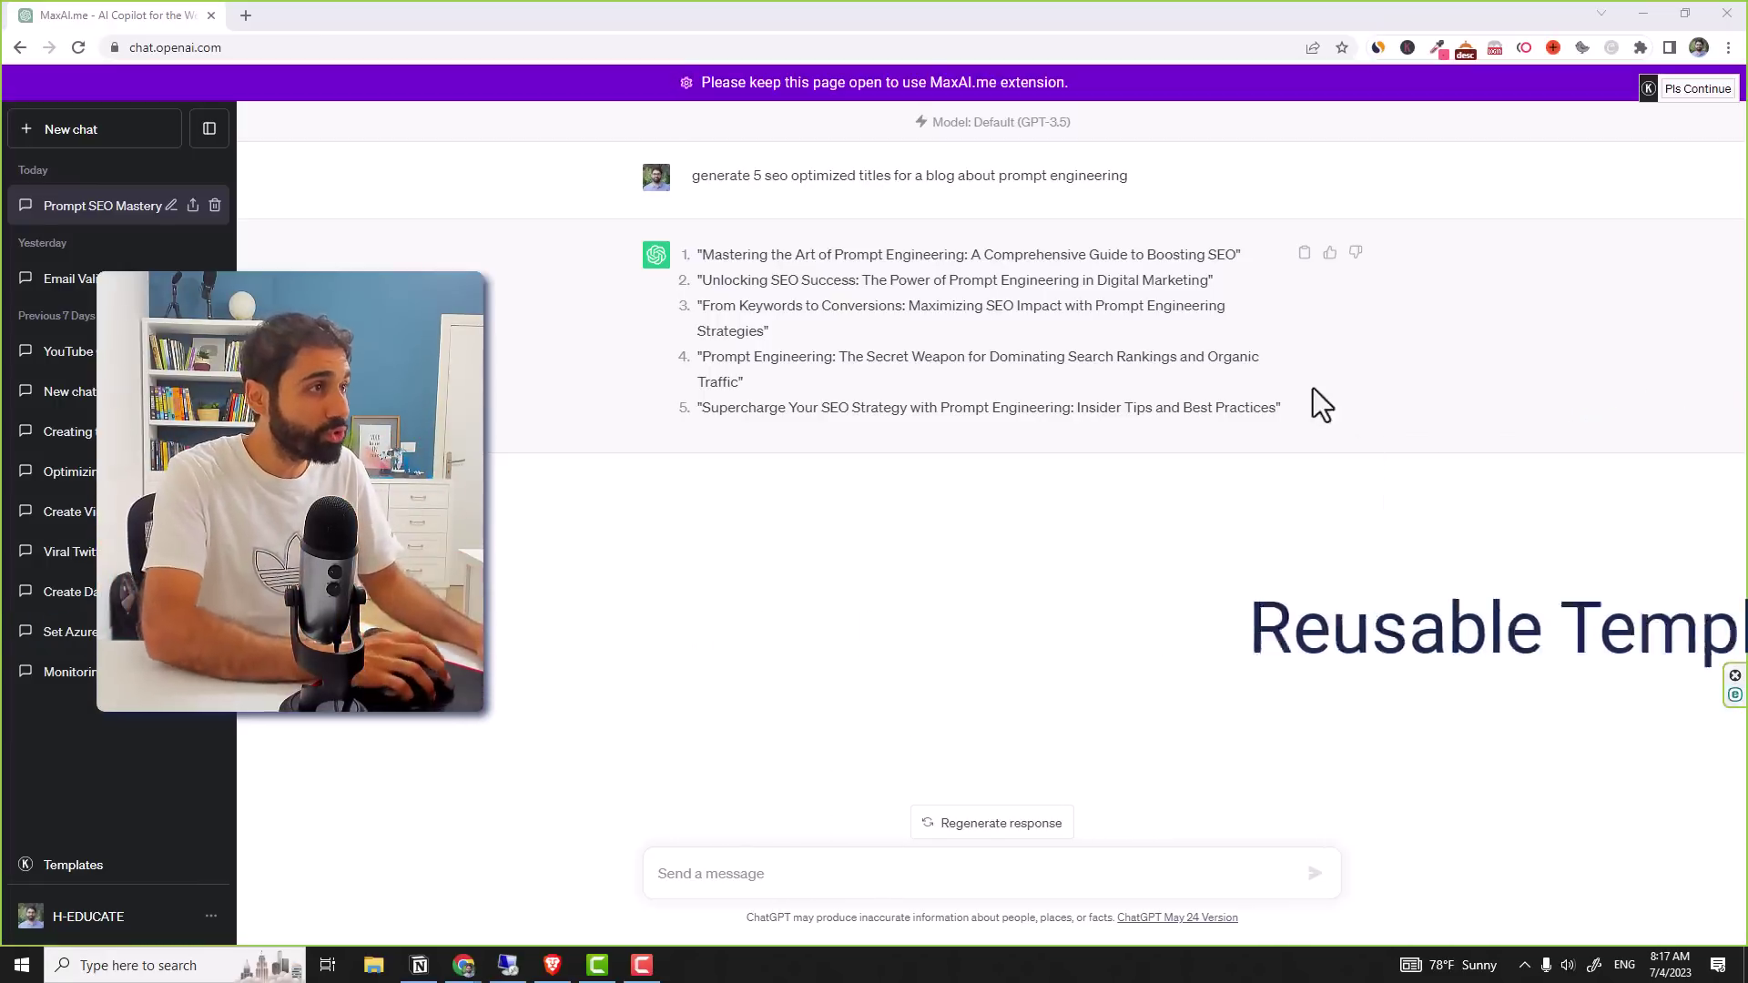
Step: Paste the copied prompt into Notepad and remove the words 'prompt engineering' from it
{"action": "left_click_drag", "start_coordinate": [1129, 177], "coordinate": [702, 186]}
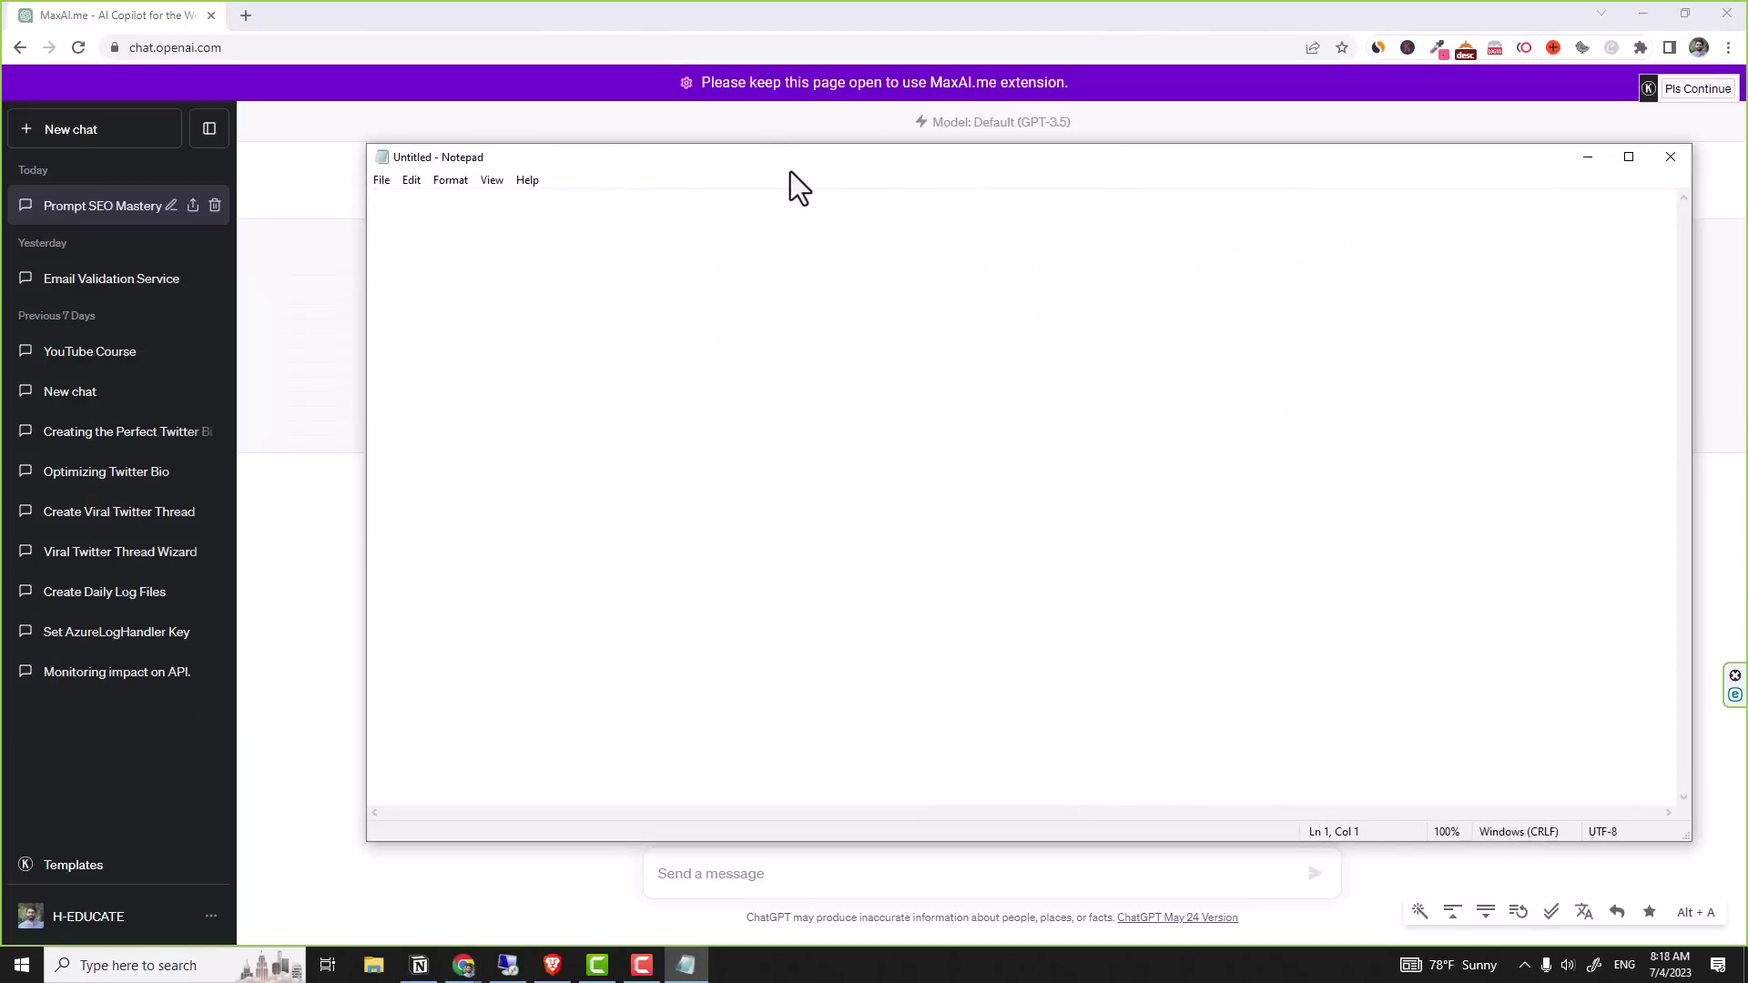
{"action": "left_click_drag", "start_coordinate": [791, 171], "coordinate": [783, 286]}
{"action": "type", "text": "generate 5 seo optimized titles for a blog about prompt engineering"}
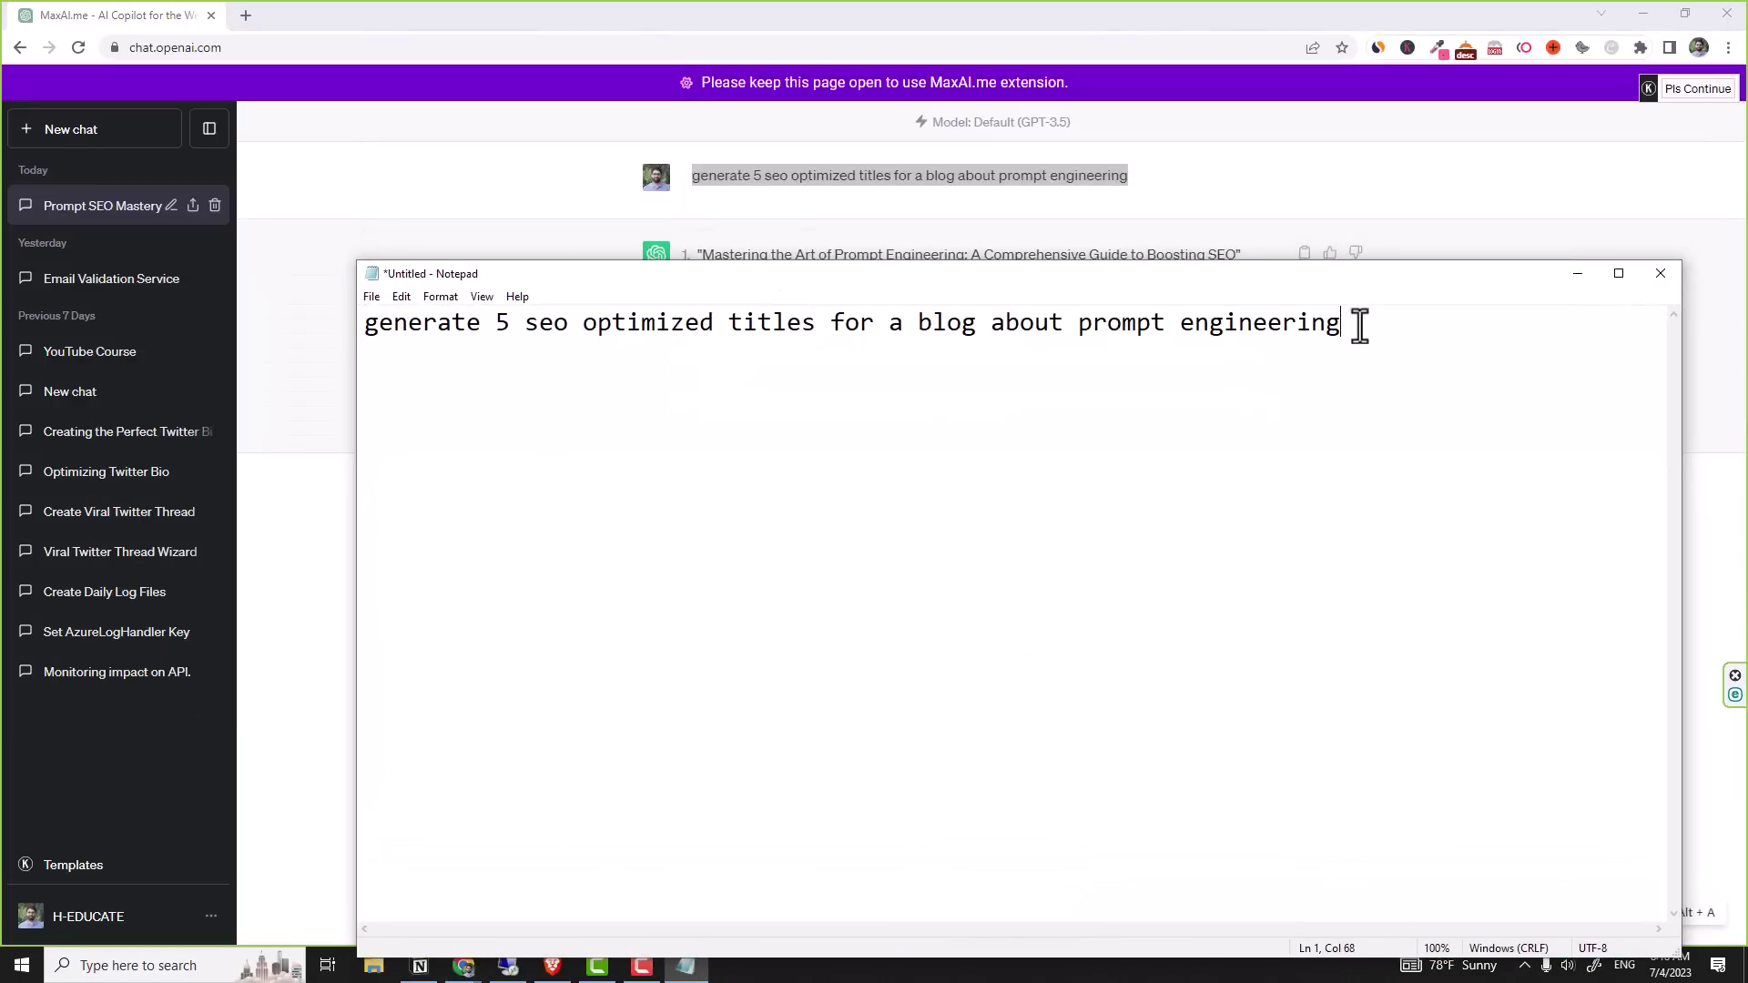
{"action": "left_click_drag", "start_coordinate": [1359, 324], "coordinate": [1113, 322]}
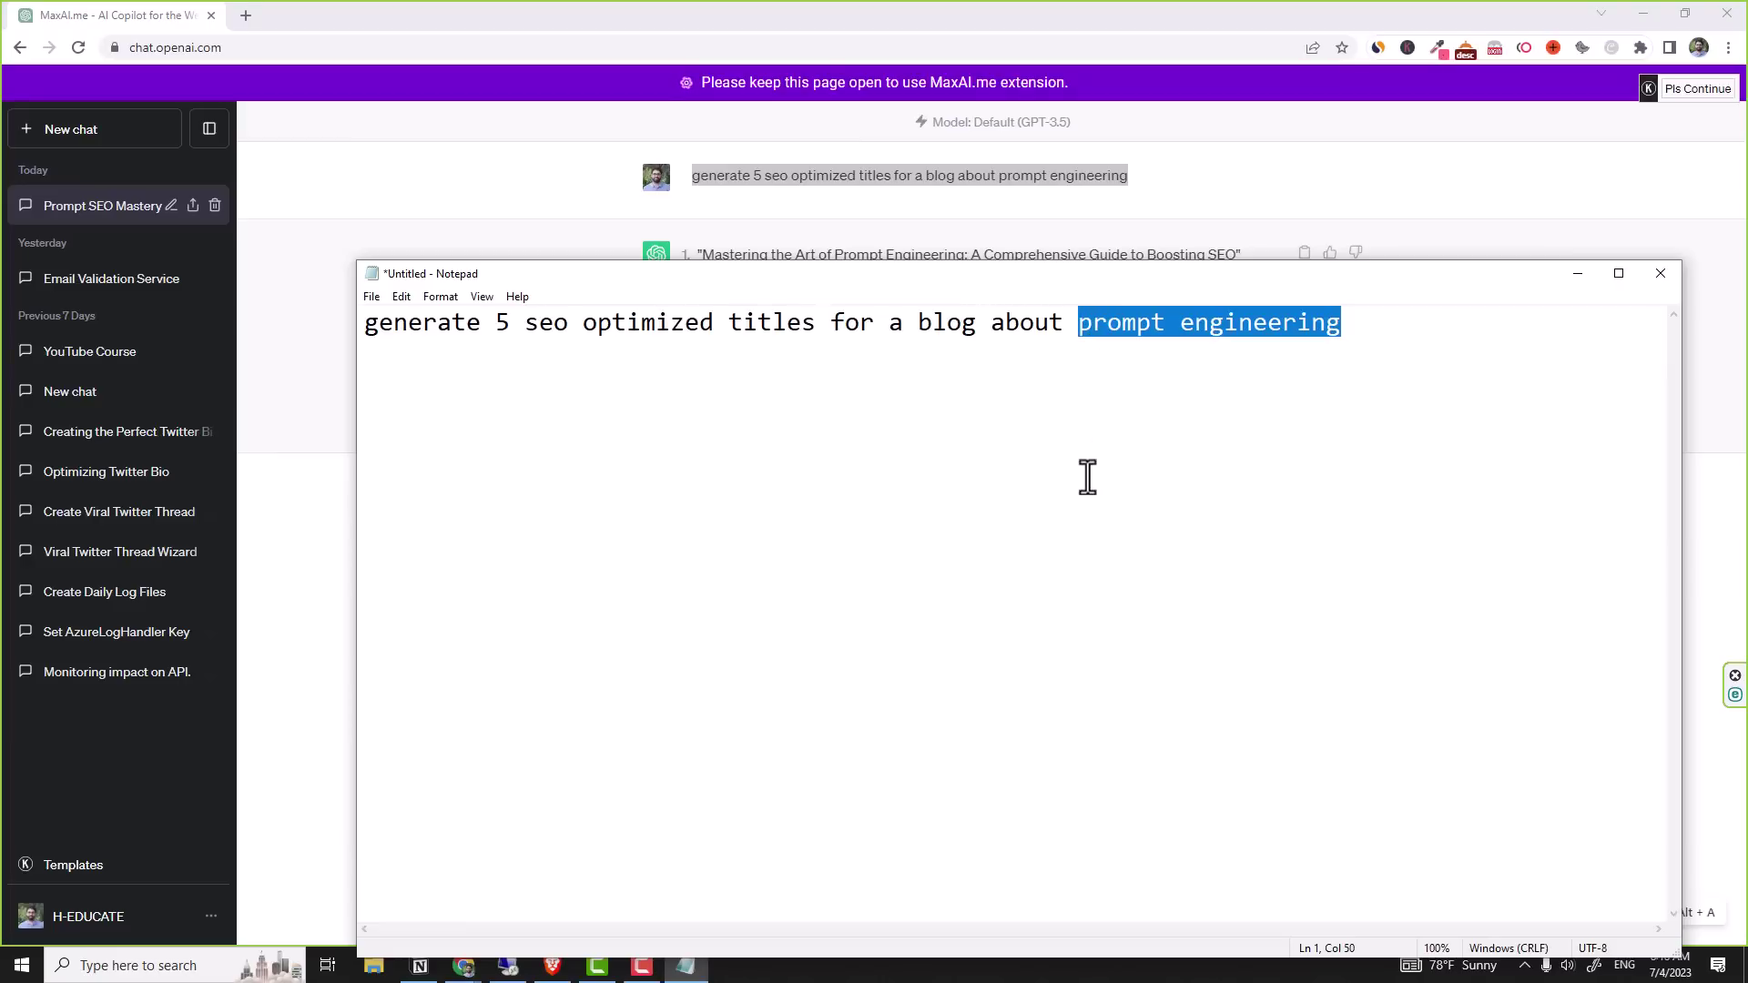
{"action": "key", "text": "BackSpace"}
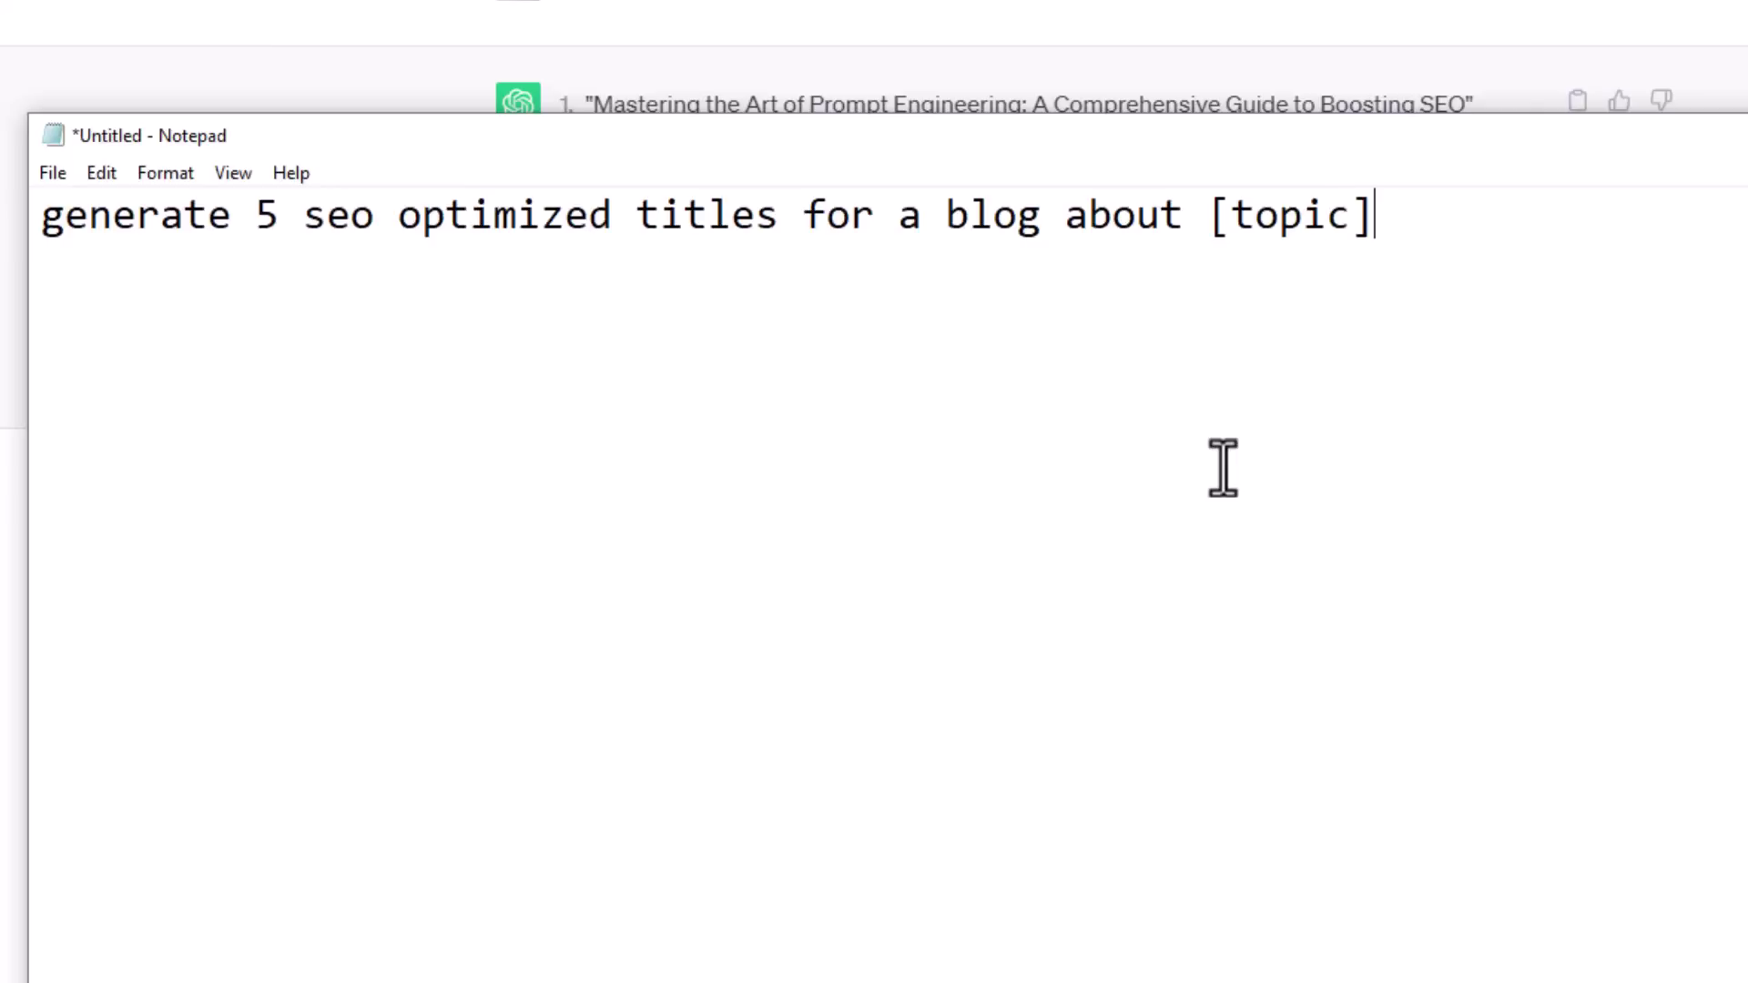
{"action": "scroll", "coordinate": [1295, 478], "scroll_direction": "up", "scroll_amount": 1}
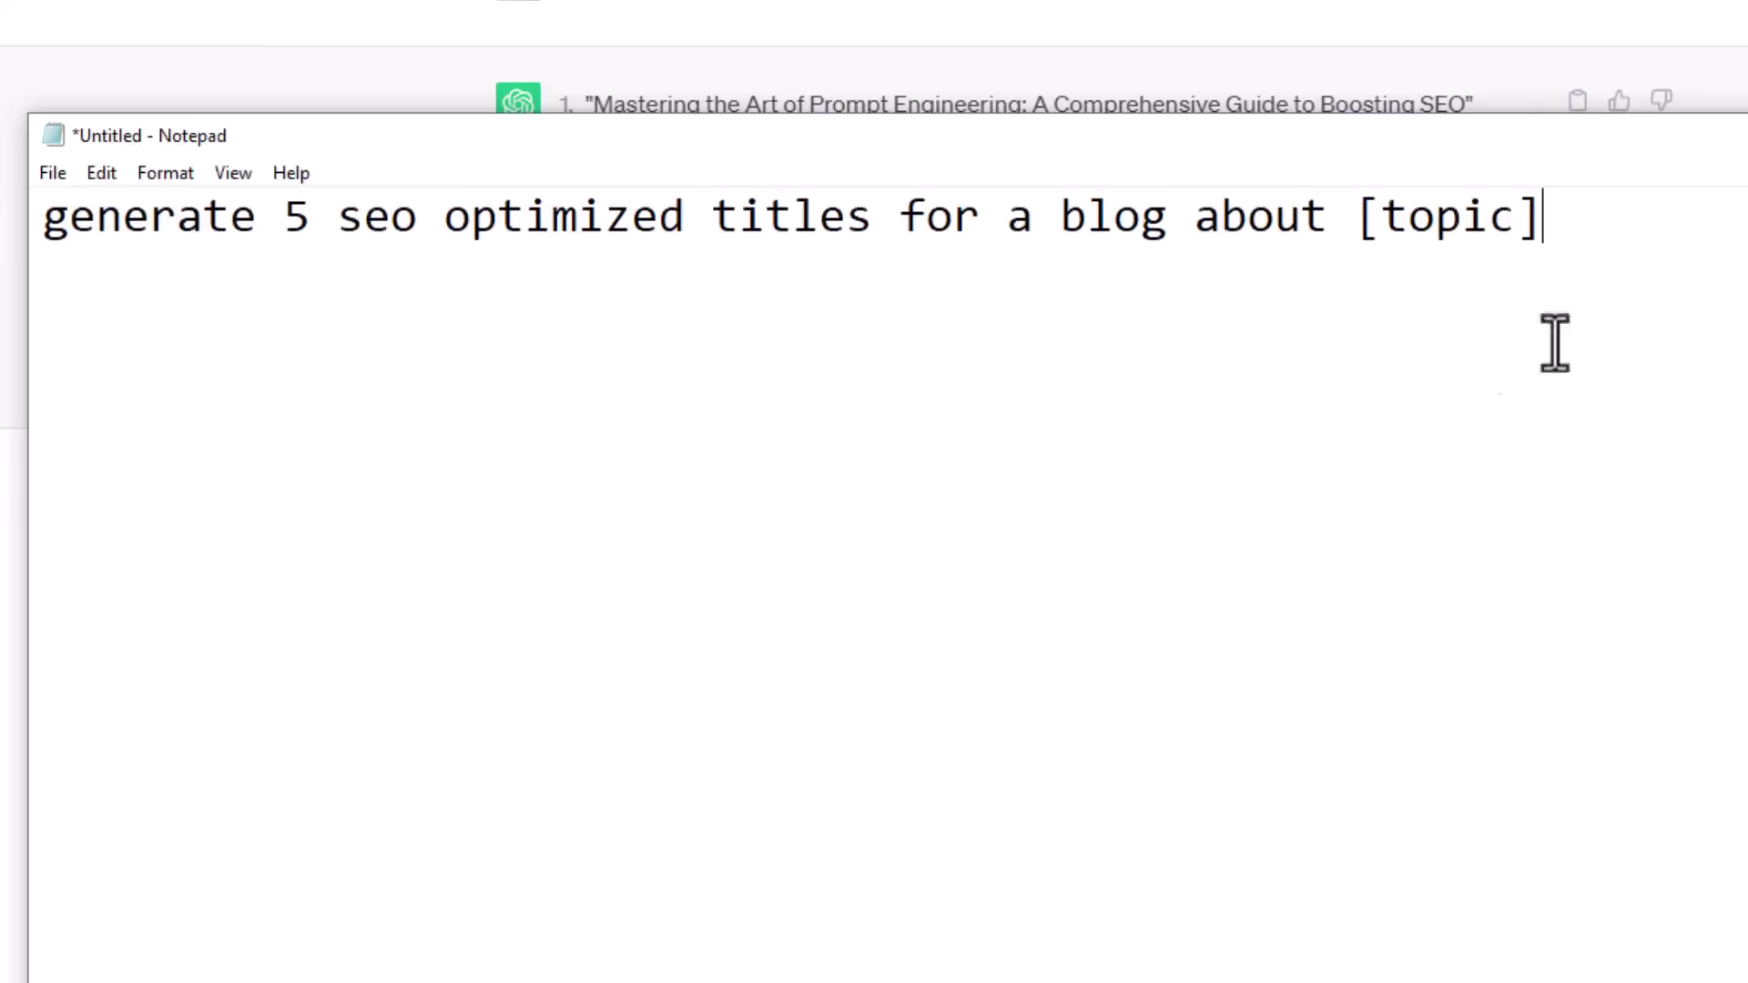
Step: Review the template line, highlighting the 'seo optimized titles' part and the [topic] placeholder
{"action": "left_click_drag", "start_coordinate": [1554, 343], "coordinate": [22, 303]}
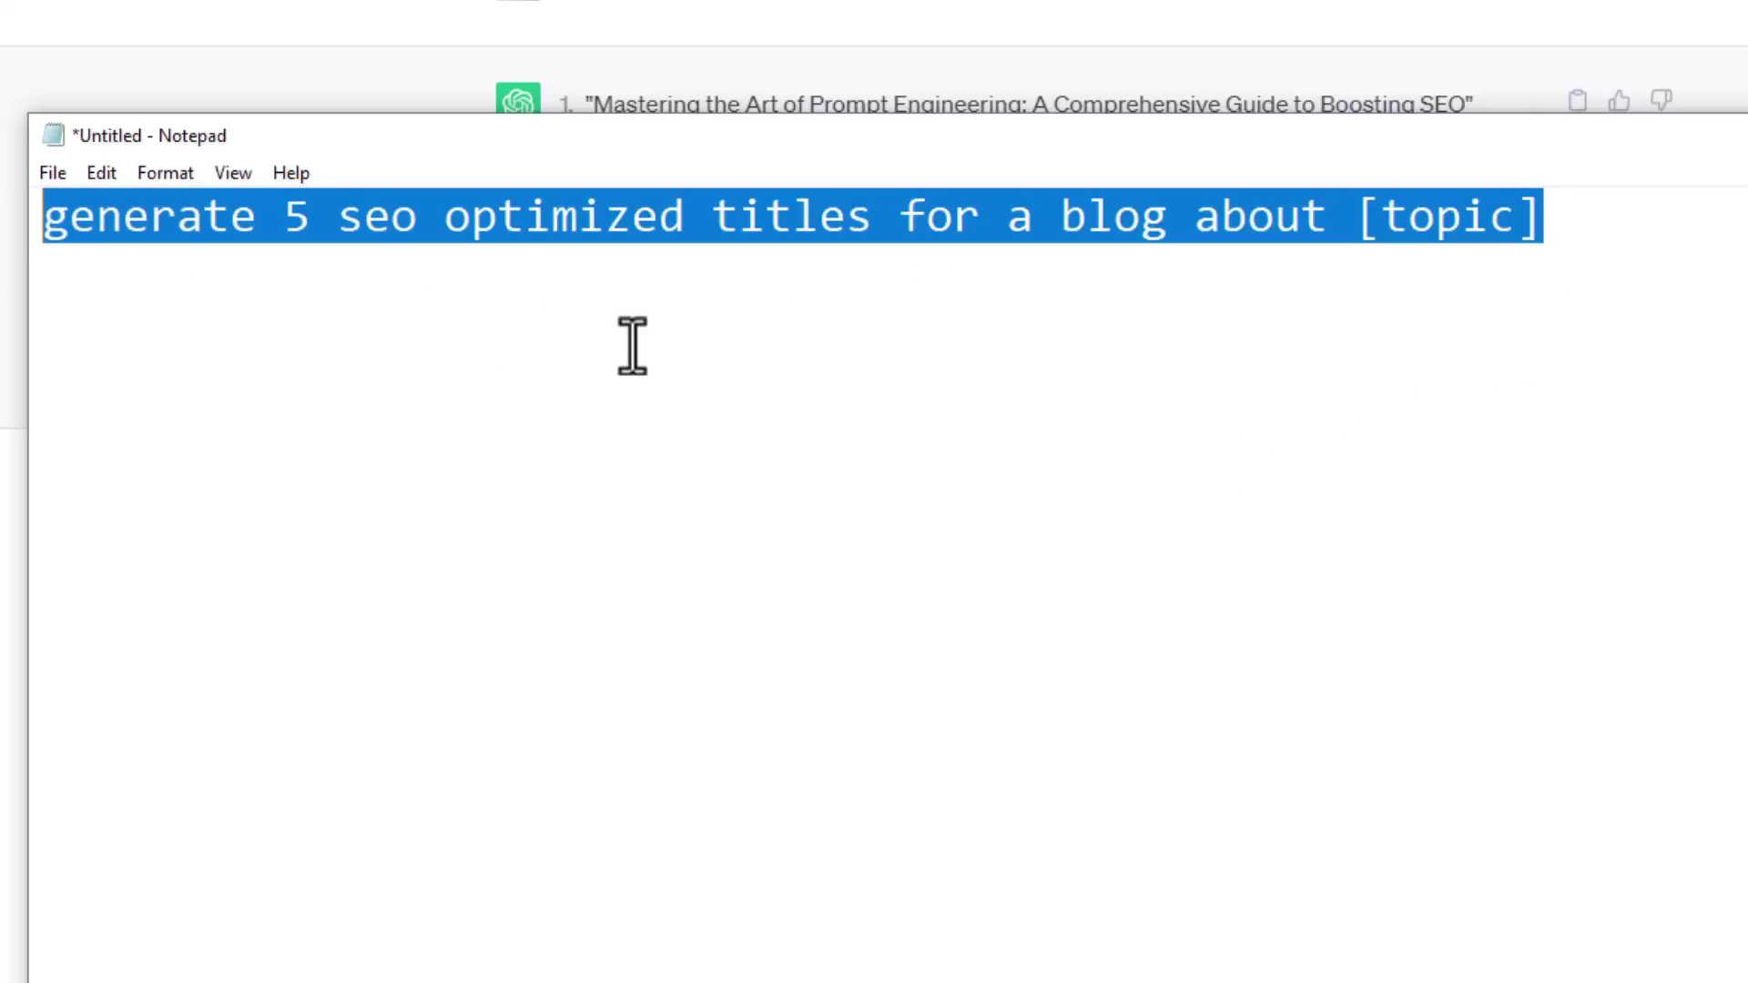
{"action": "left_click", "coordinate": [442, 218]}
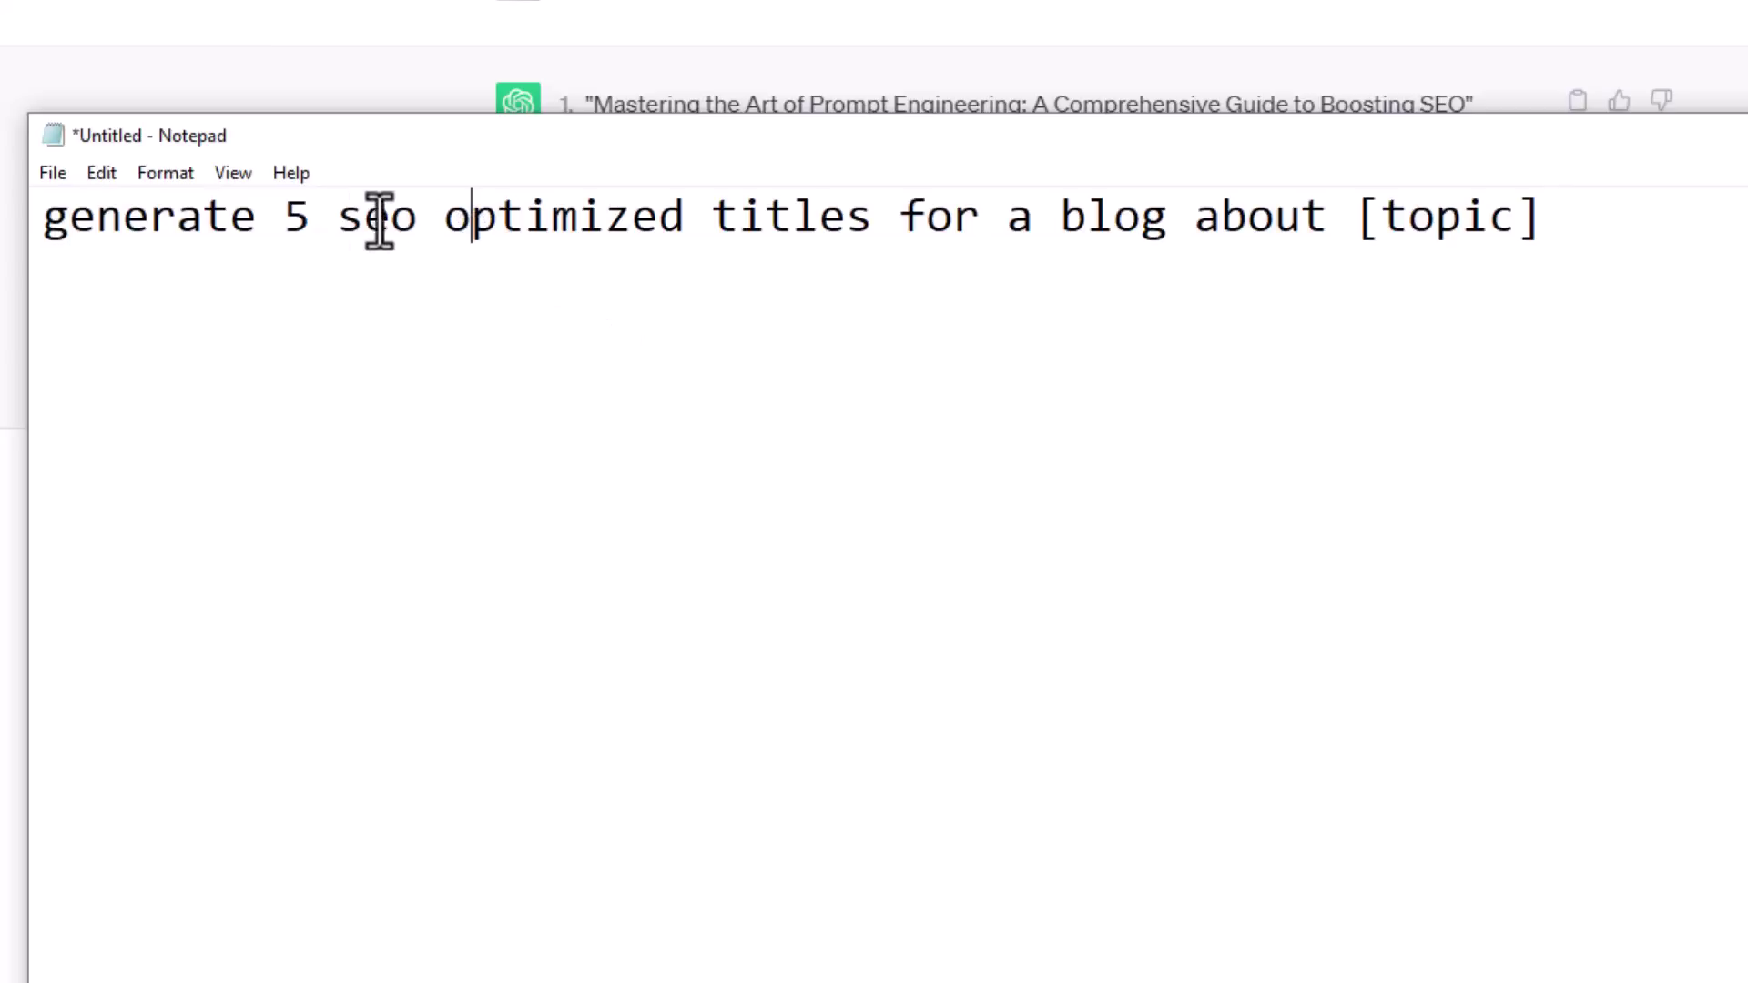
{"action": "left_click_drag", "start_coordinate": [366, 219], "coordinate": [839, 219]}
{"action": "left_click", "coordinate": [836, 223]}
{"action": "mouse_move", "coordinate": [1380, 233]}
{"action": "left_mouse_down"}
{"action": "mouse_move", "coordinate": [1521, 232]}
{"action": "mouse_move", "coordinate": [1366, 223]}
{"action": "left_mouse_up"}
{"action": "left_click", "coordinate": [1608, 223]}
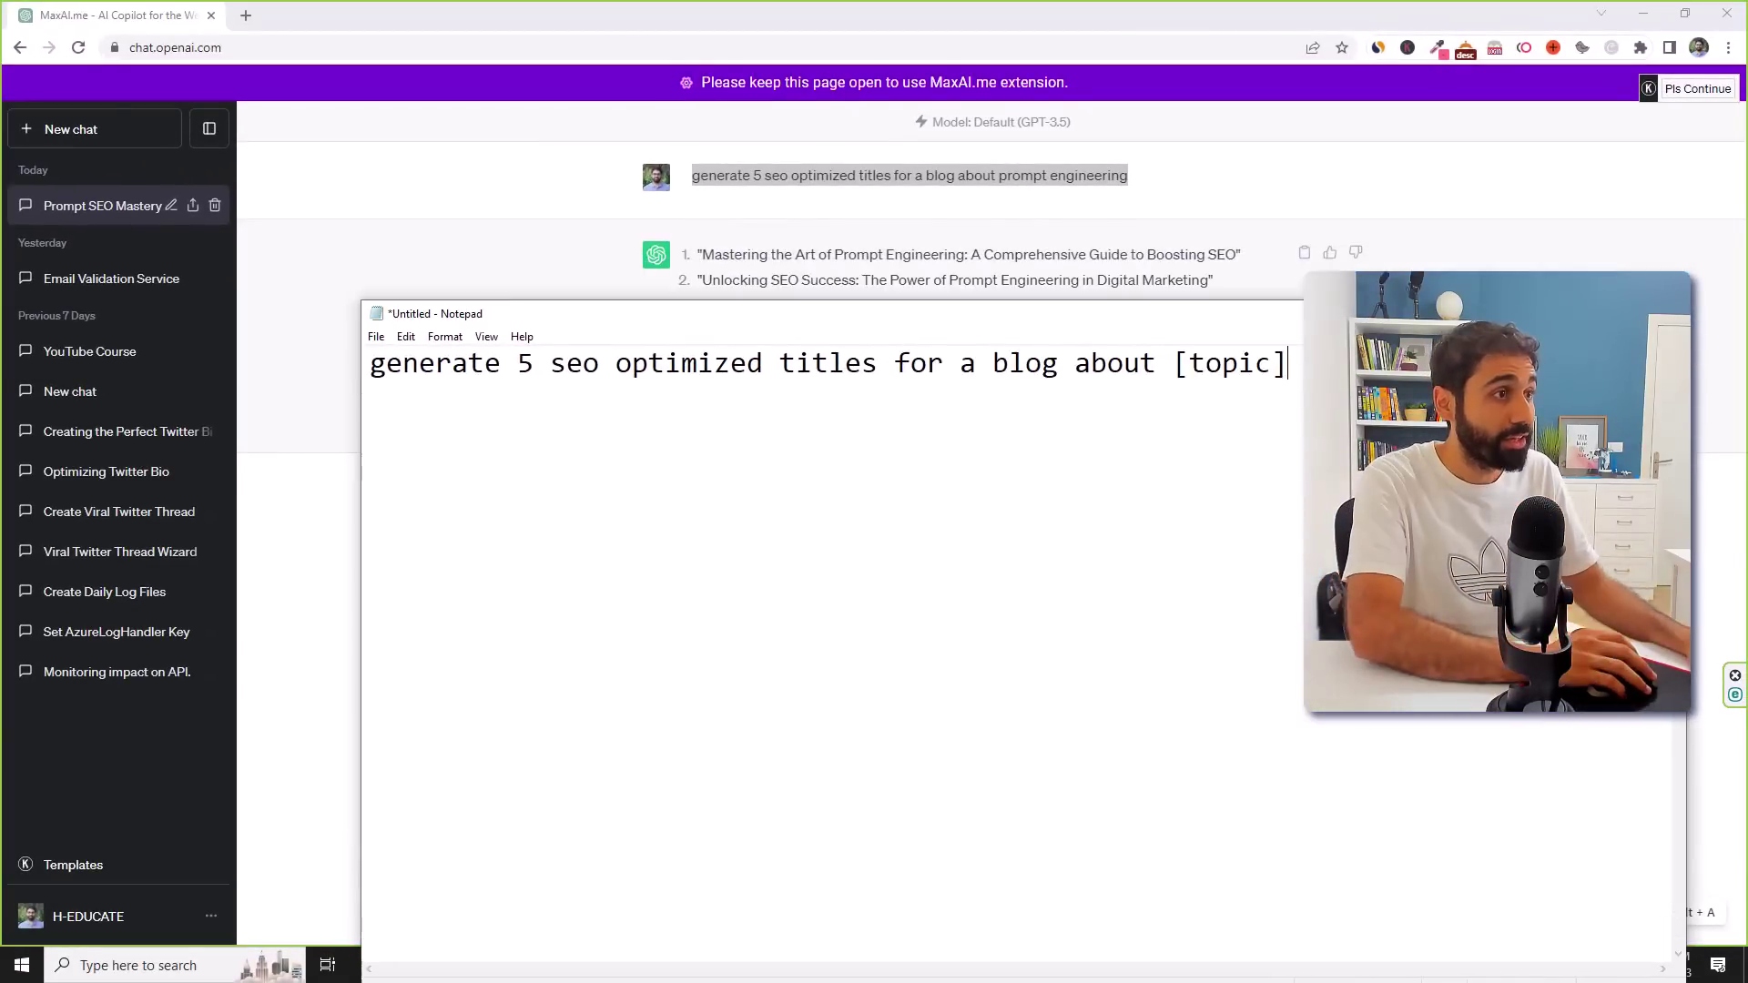
Step: Reduce the Notepad line to the generic '[Prompt] [Topic]' pattern
{"action": "left_click_drag", "start_coordinate": [1287, 363], "coordinate": [371, 390]}
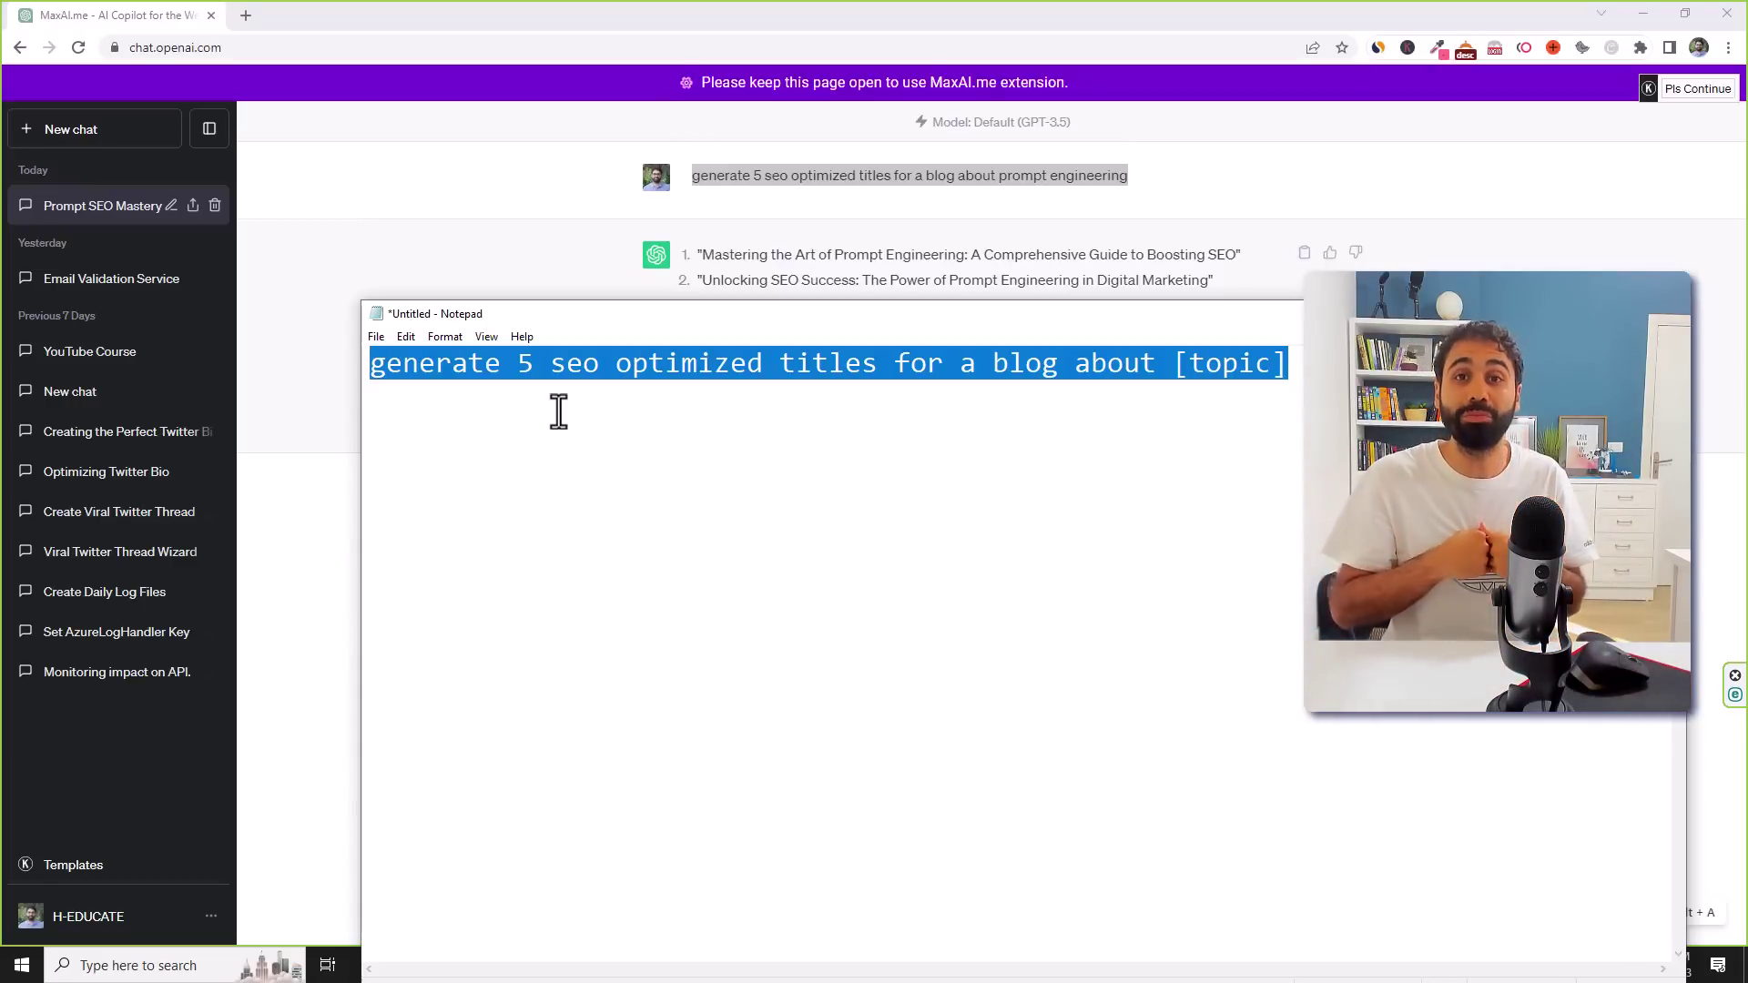
{"action": "left_click", "coordinate": [776, 369]}
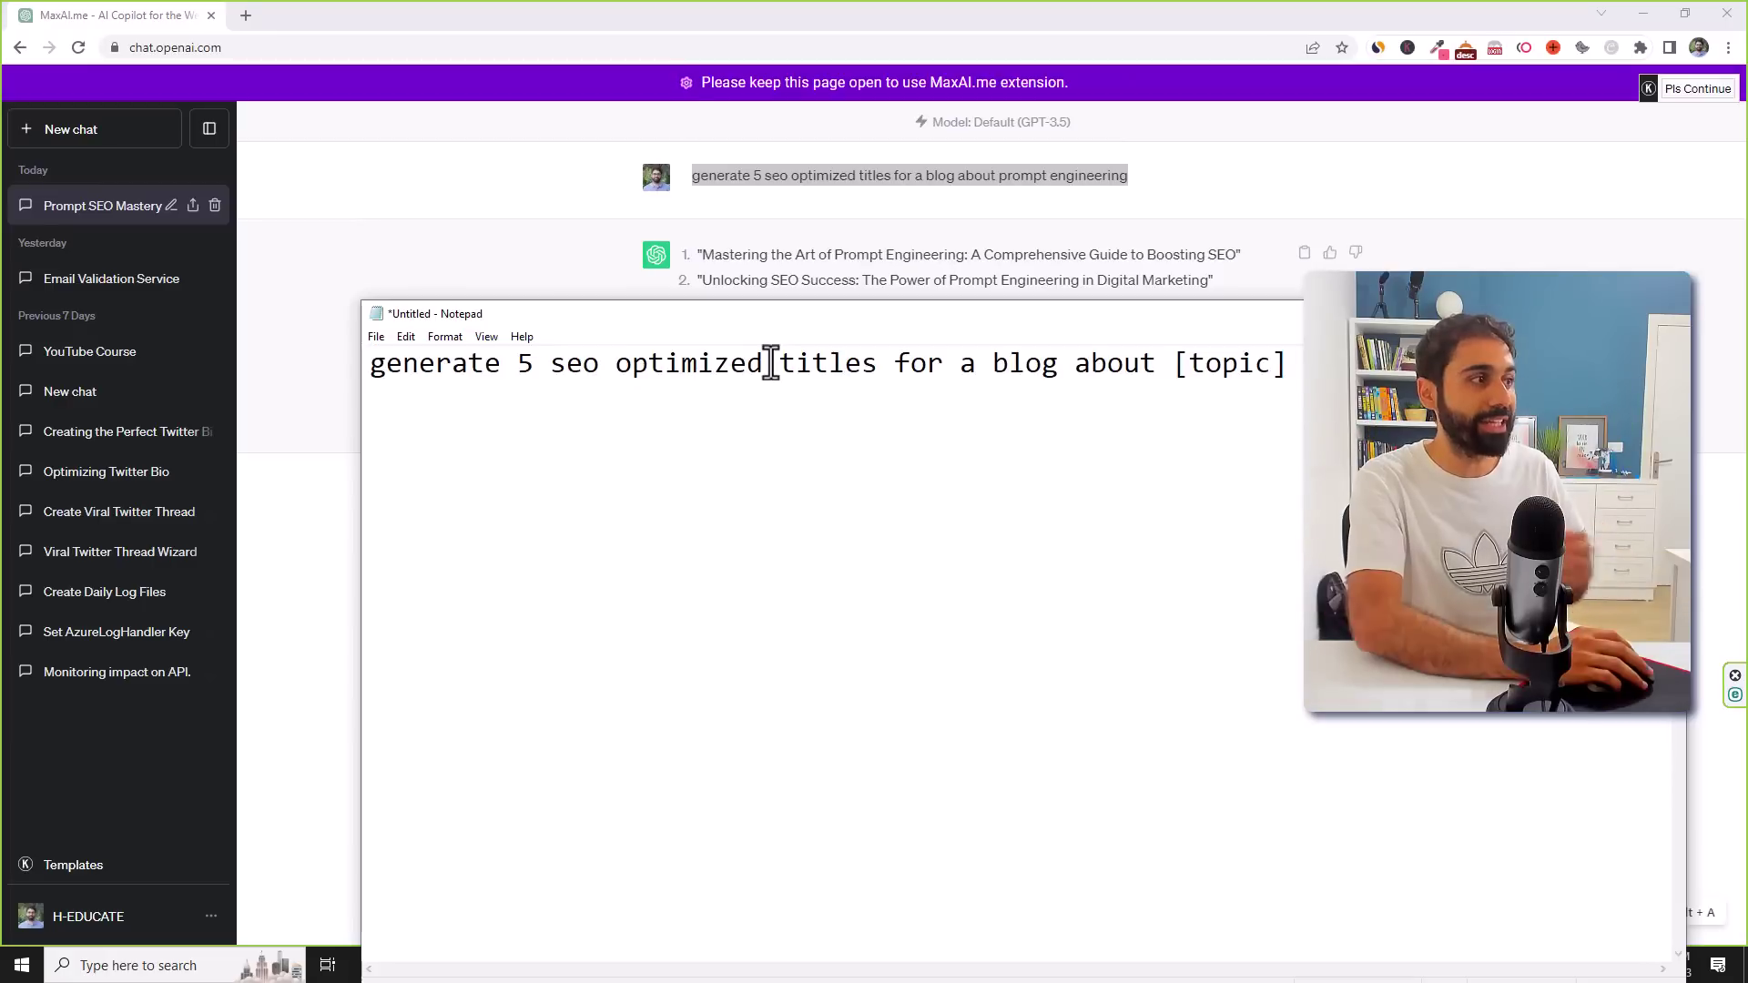
{"action": "key", "text": "shift+Right"}
{"action": "key", "text": "shift+Right"}
{"action": "key", "text": "shift+Right"}
{"action": "left_click_drag", "start_coordinate": [501, 366], "coordinate": [433, 370]}
{"action": "left_click", "coordinate": [519, 451]}
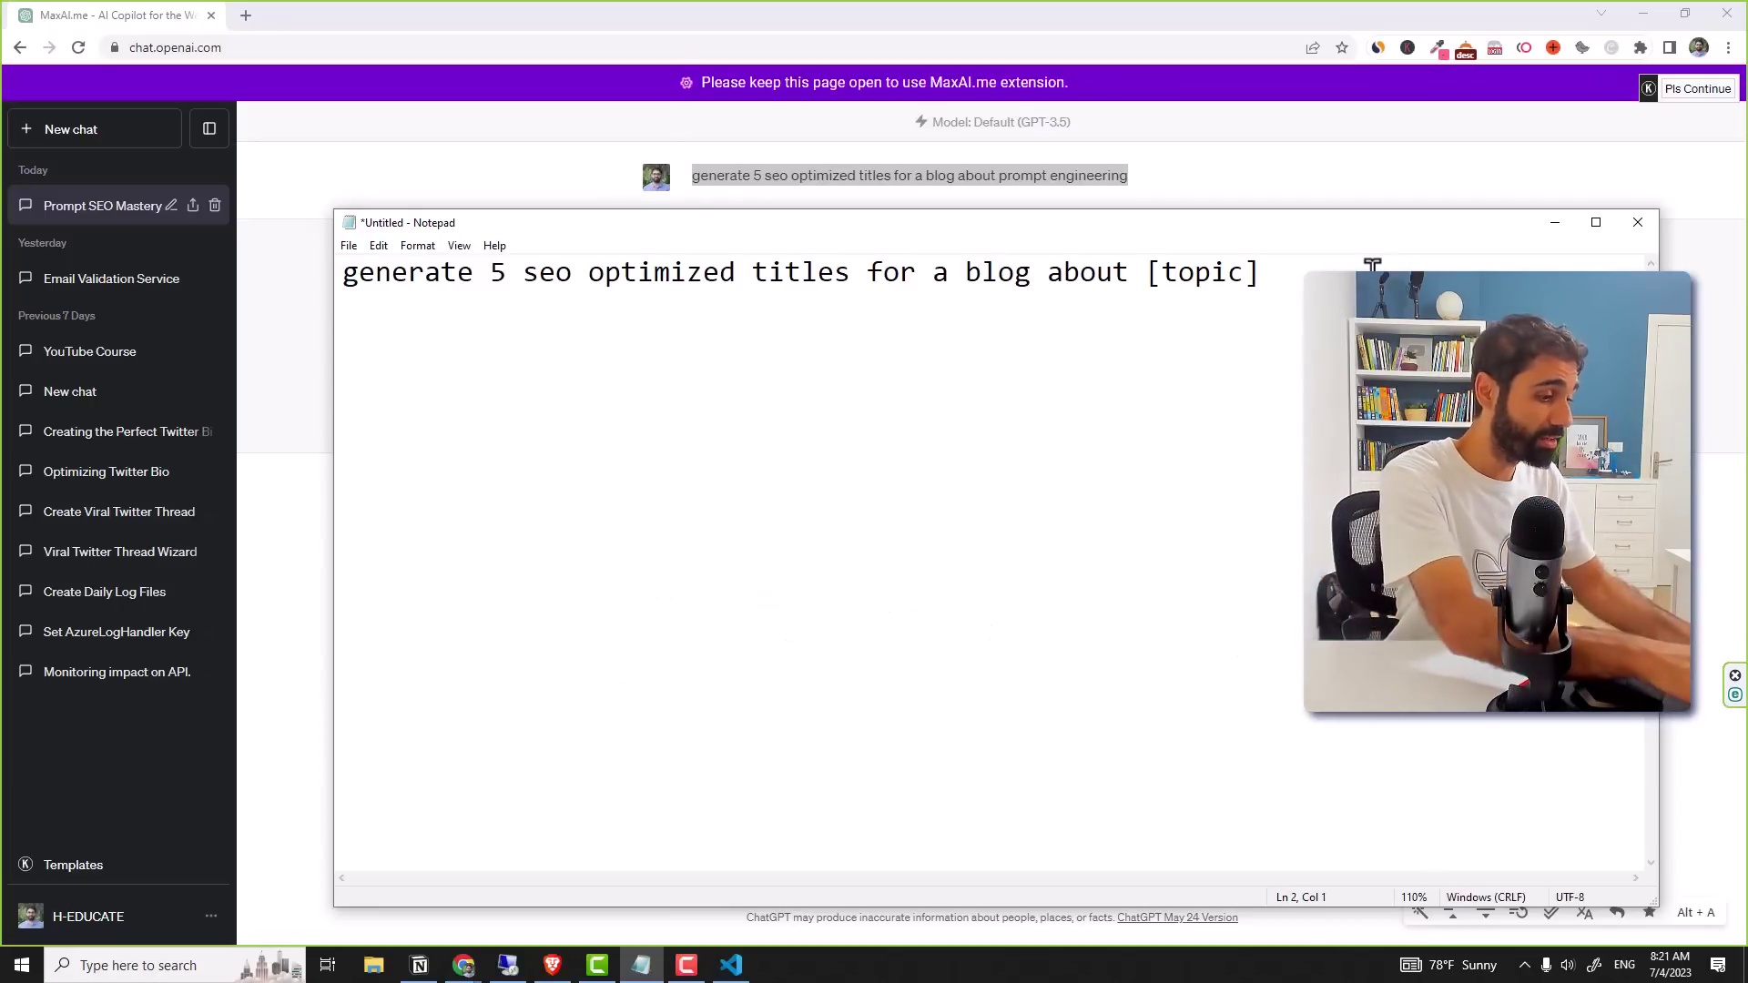
{"action": "type", "text": "rompt] [Topic]"}
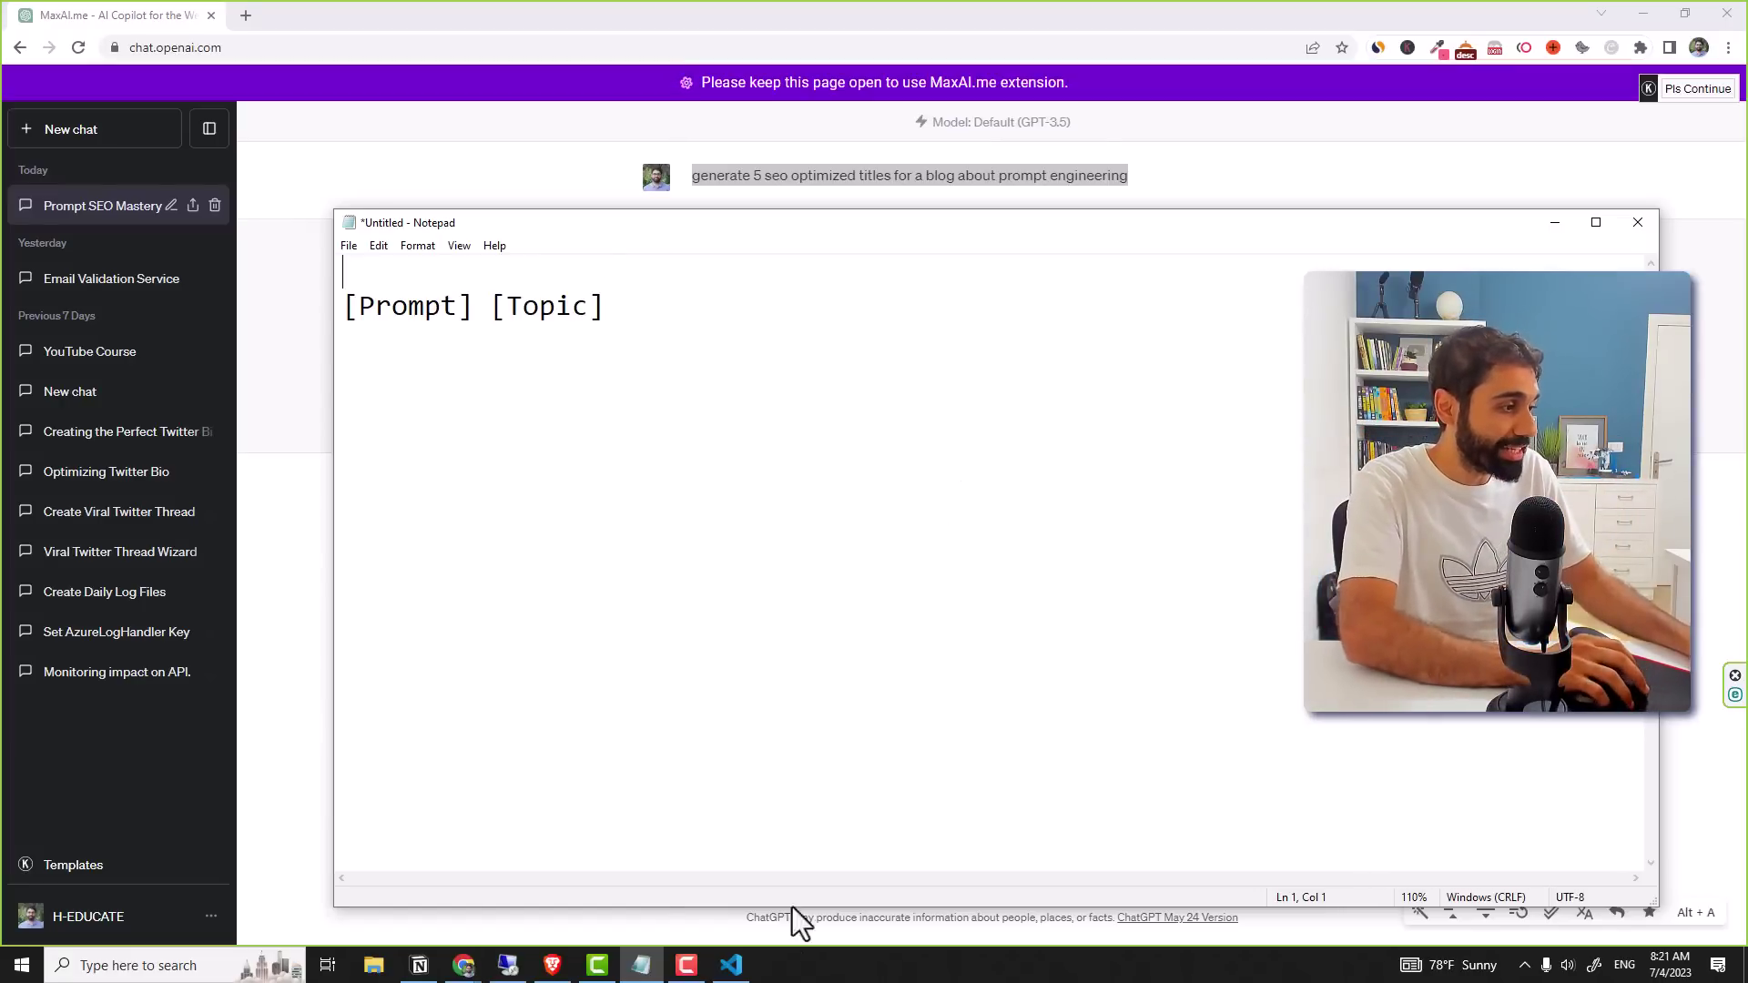
Step: Walk through generate_template's name and its user_input_1 and user_prompt parameters in VS Code
{"action": "left_click", "coordinate": [730, 965]}
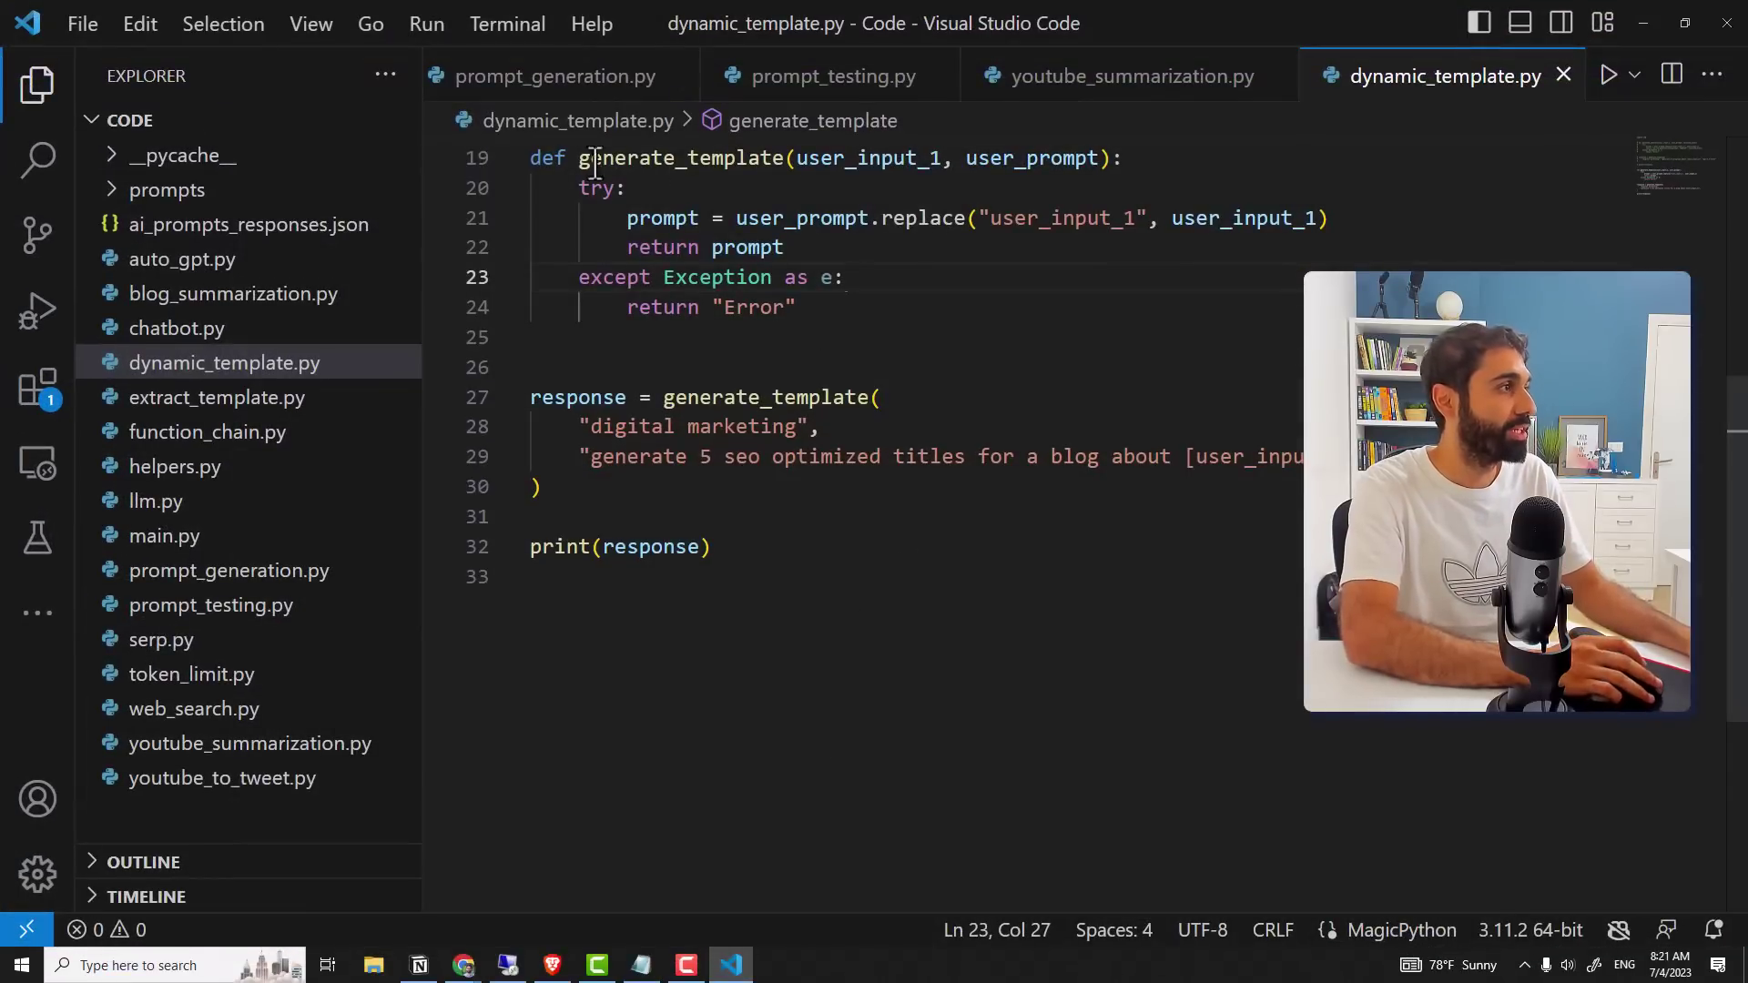
{"action": "double_click", "coordinate": [594, 161]}
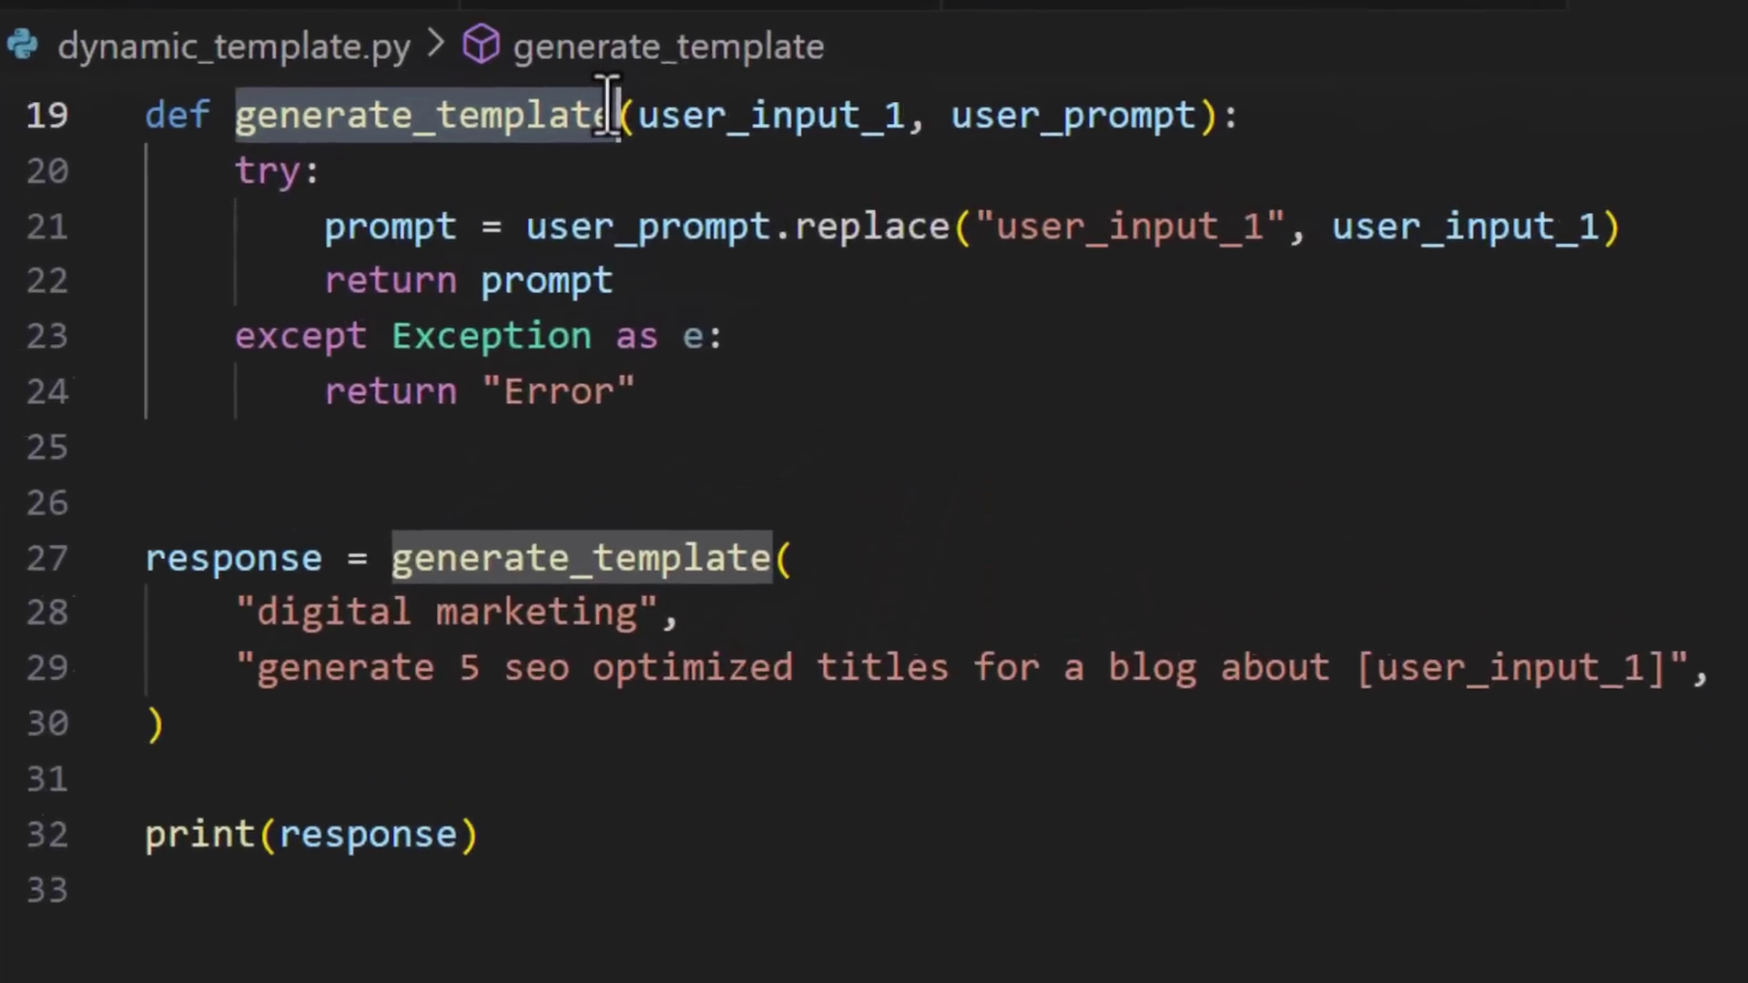
{"action": "left_click", "coordinate": [610, 110]}
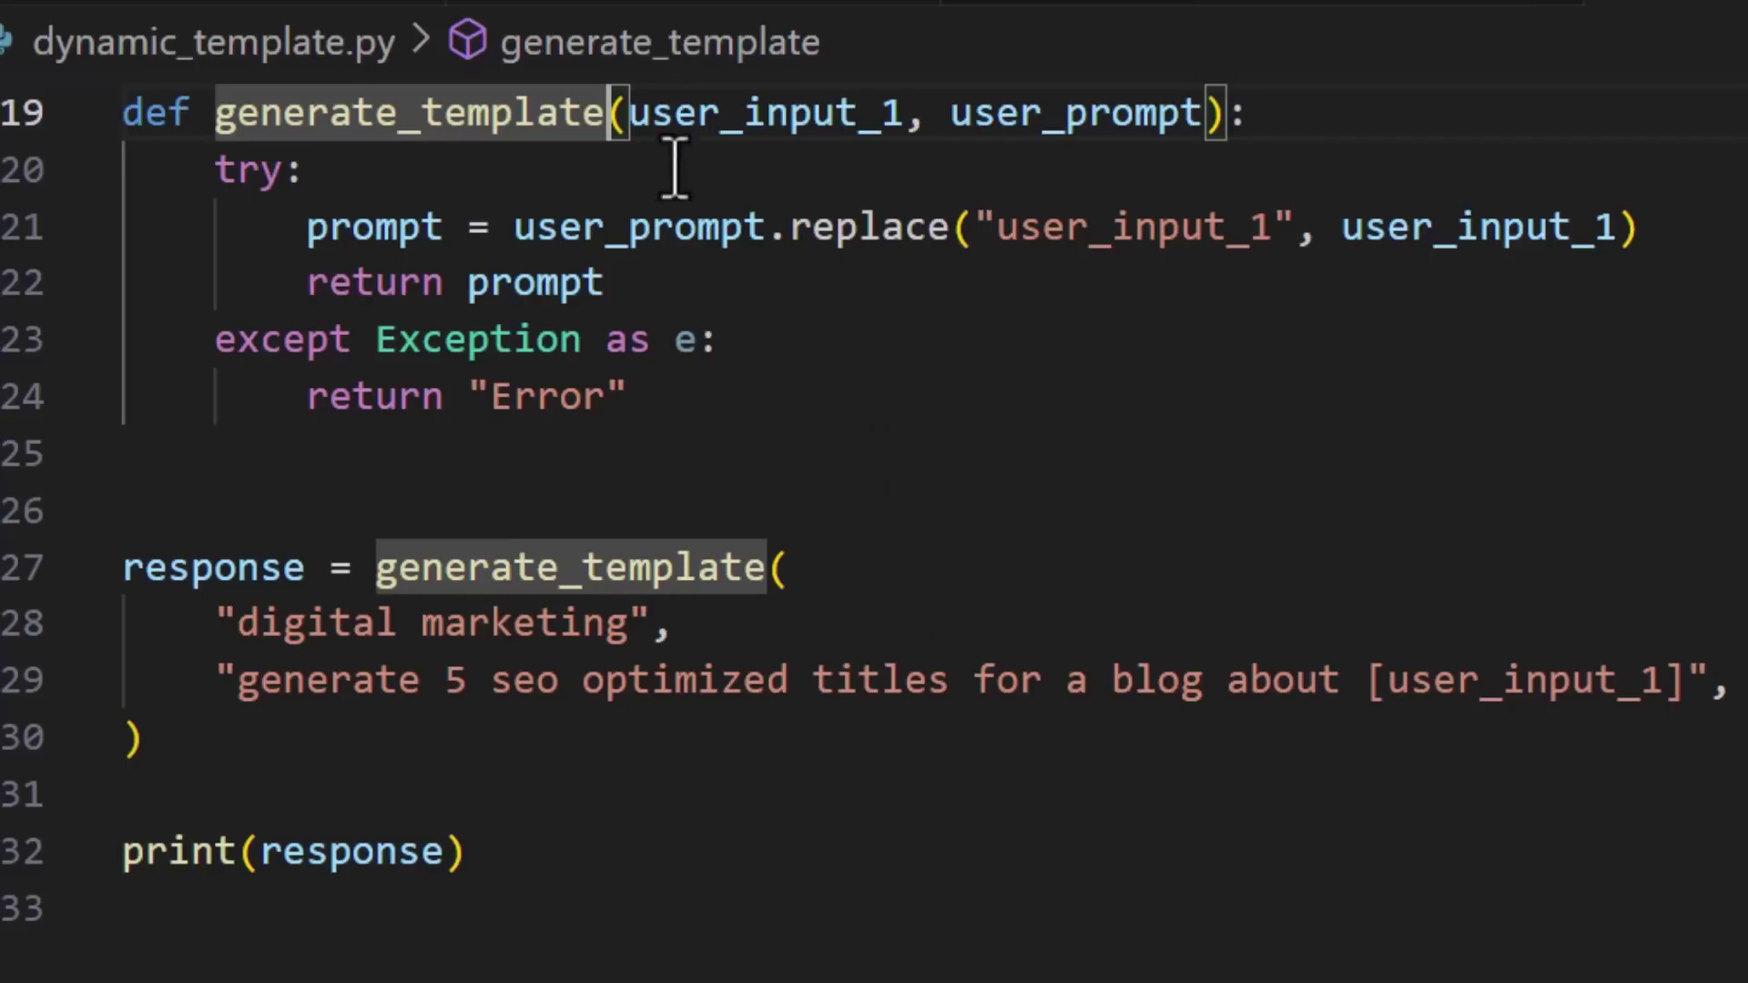
{"action": "left_click_drag", "start_coordinate": [628, 114], "coordinate": [898, 112]}
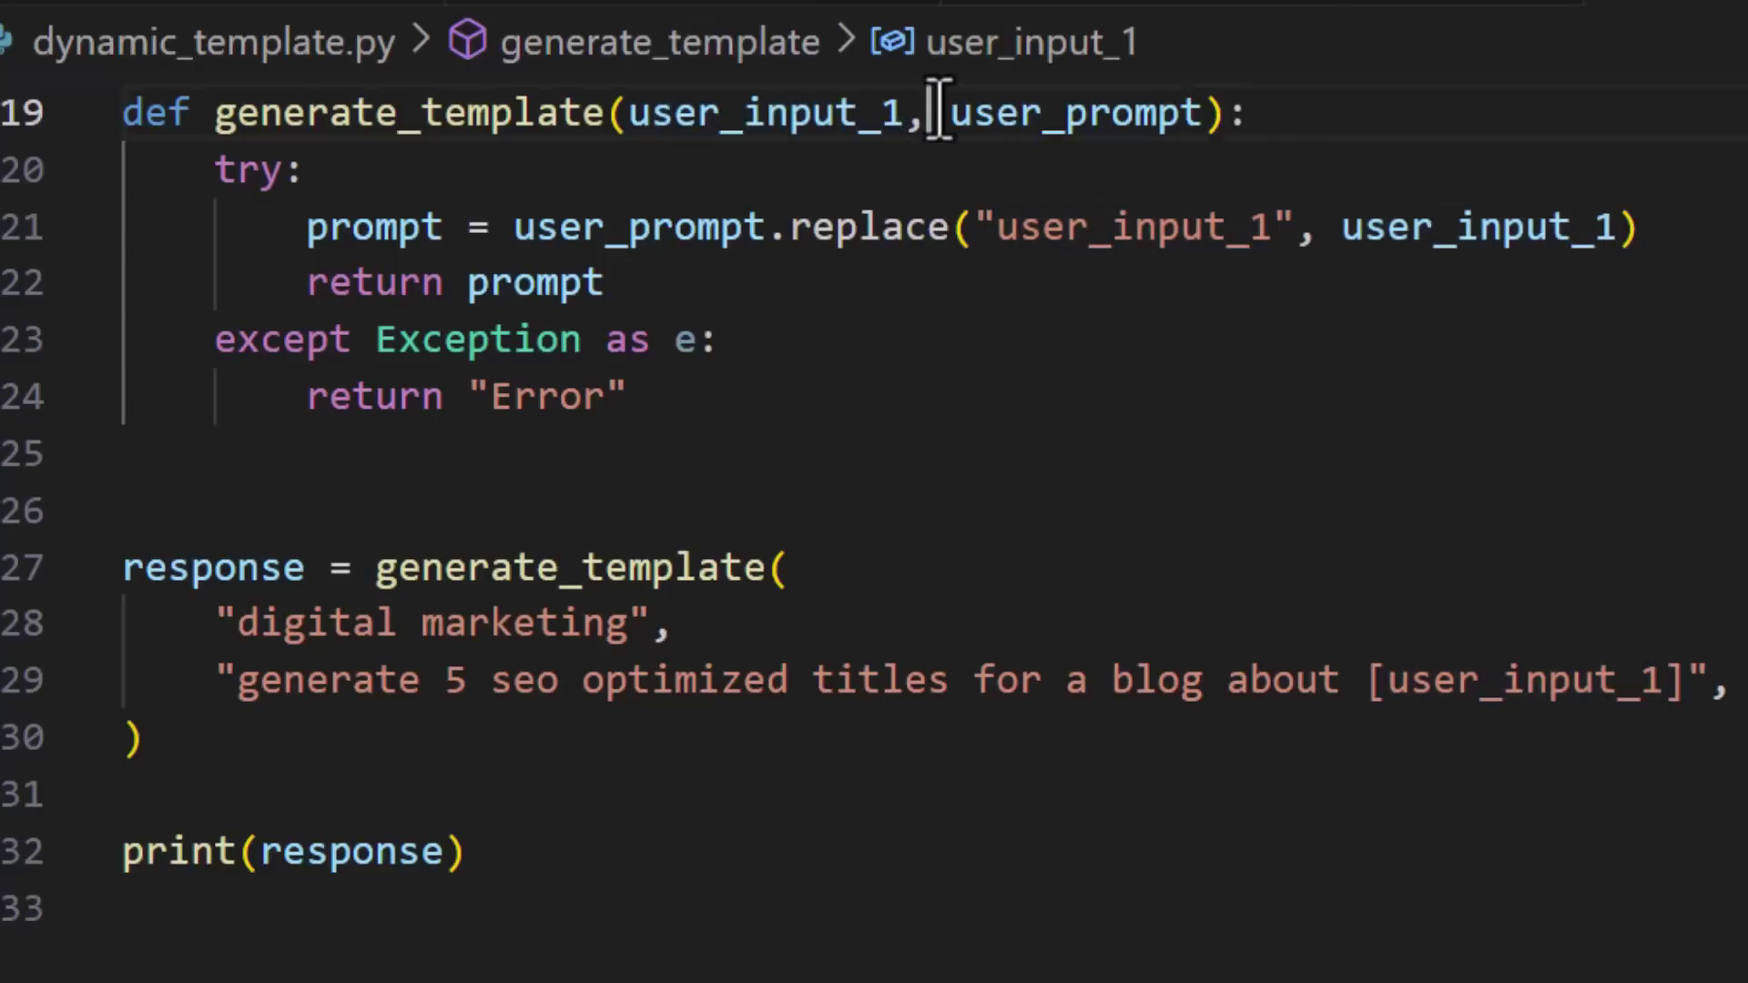
{"action": "left_click_drag", "start_coordinate": [933, 114], "coordinate": [1210, 113]}
{"action": "left_click", "coordinate": [1211, 112]}
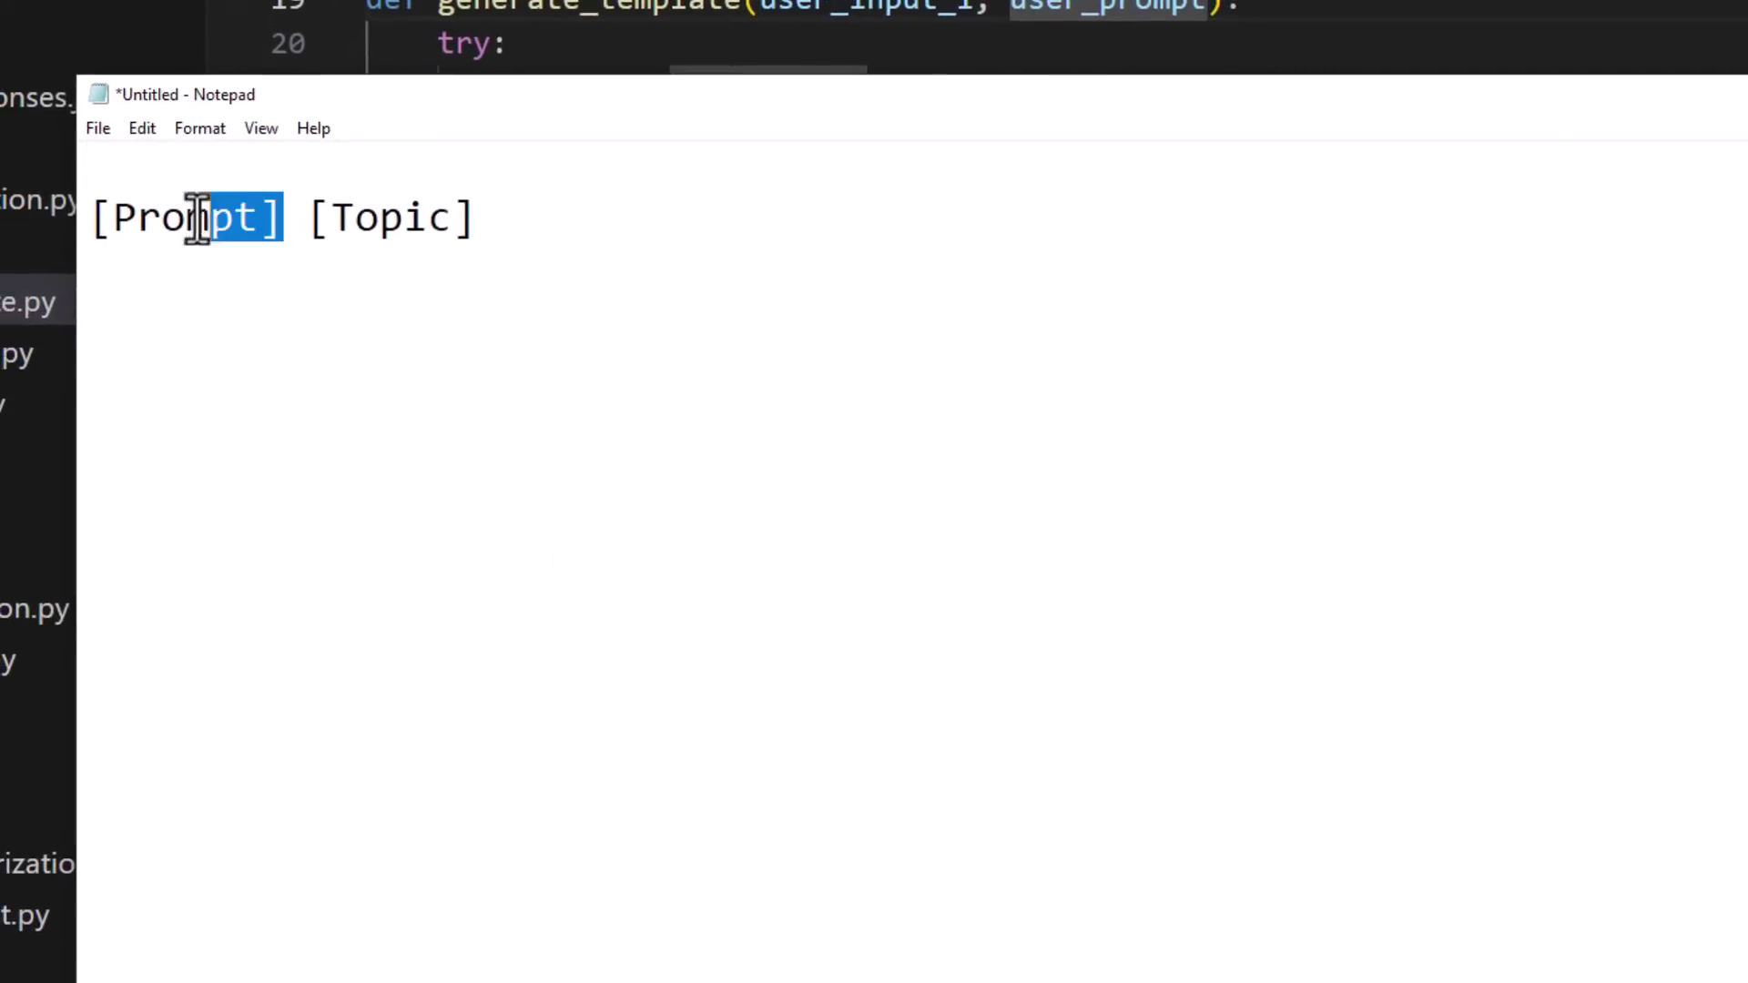
Step: Relate the note's [Prompt] and [Topic] placeholders to the user_input_1 replace in the code
{"action": "left_click_drag", "start_coordinate": [285, 219], "coordinate": [59, 242]}
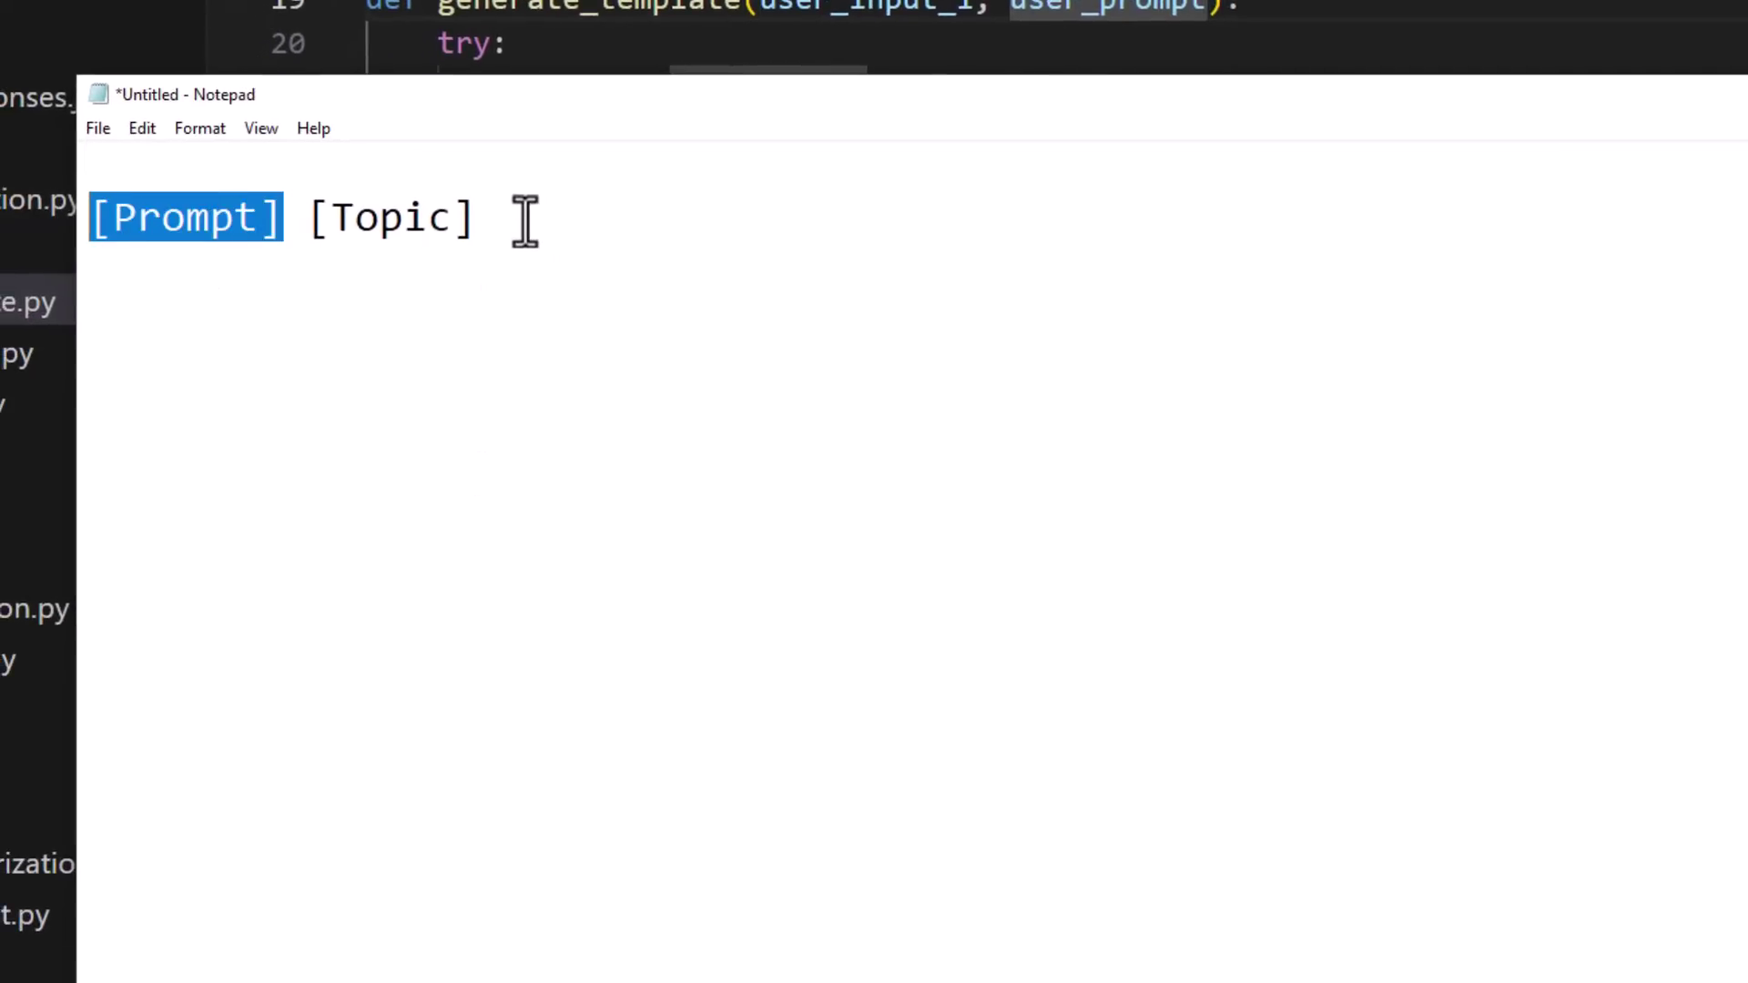
{"action": "left_click_drag", "start_coordinate": [524, 218], "coordinate": [313, 238]}
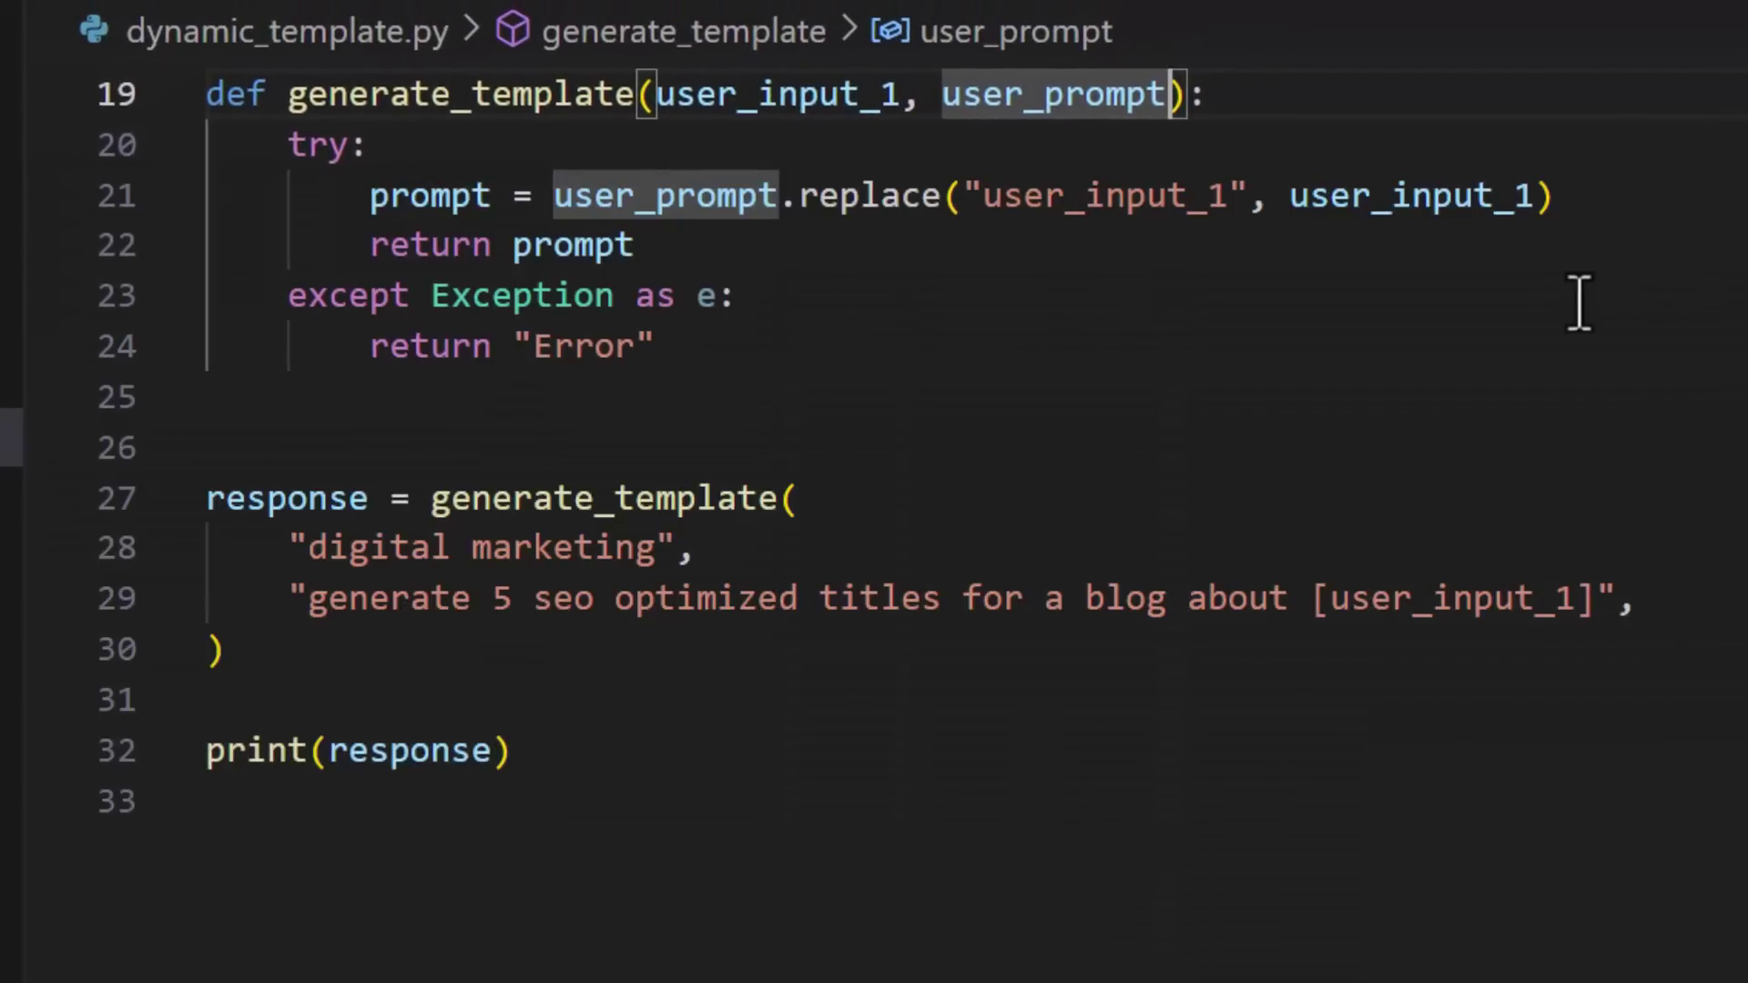
{"action": "left_click", "coordinate": [993, 370]}
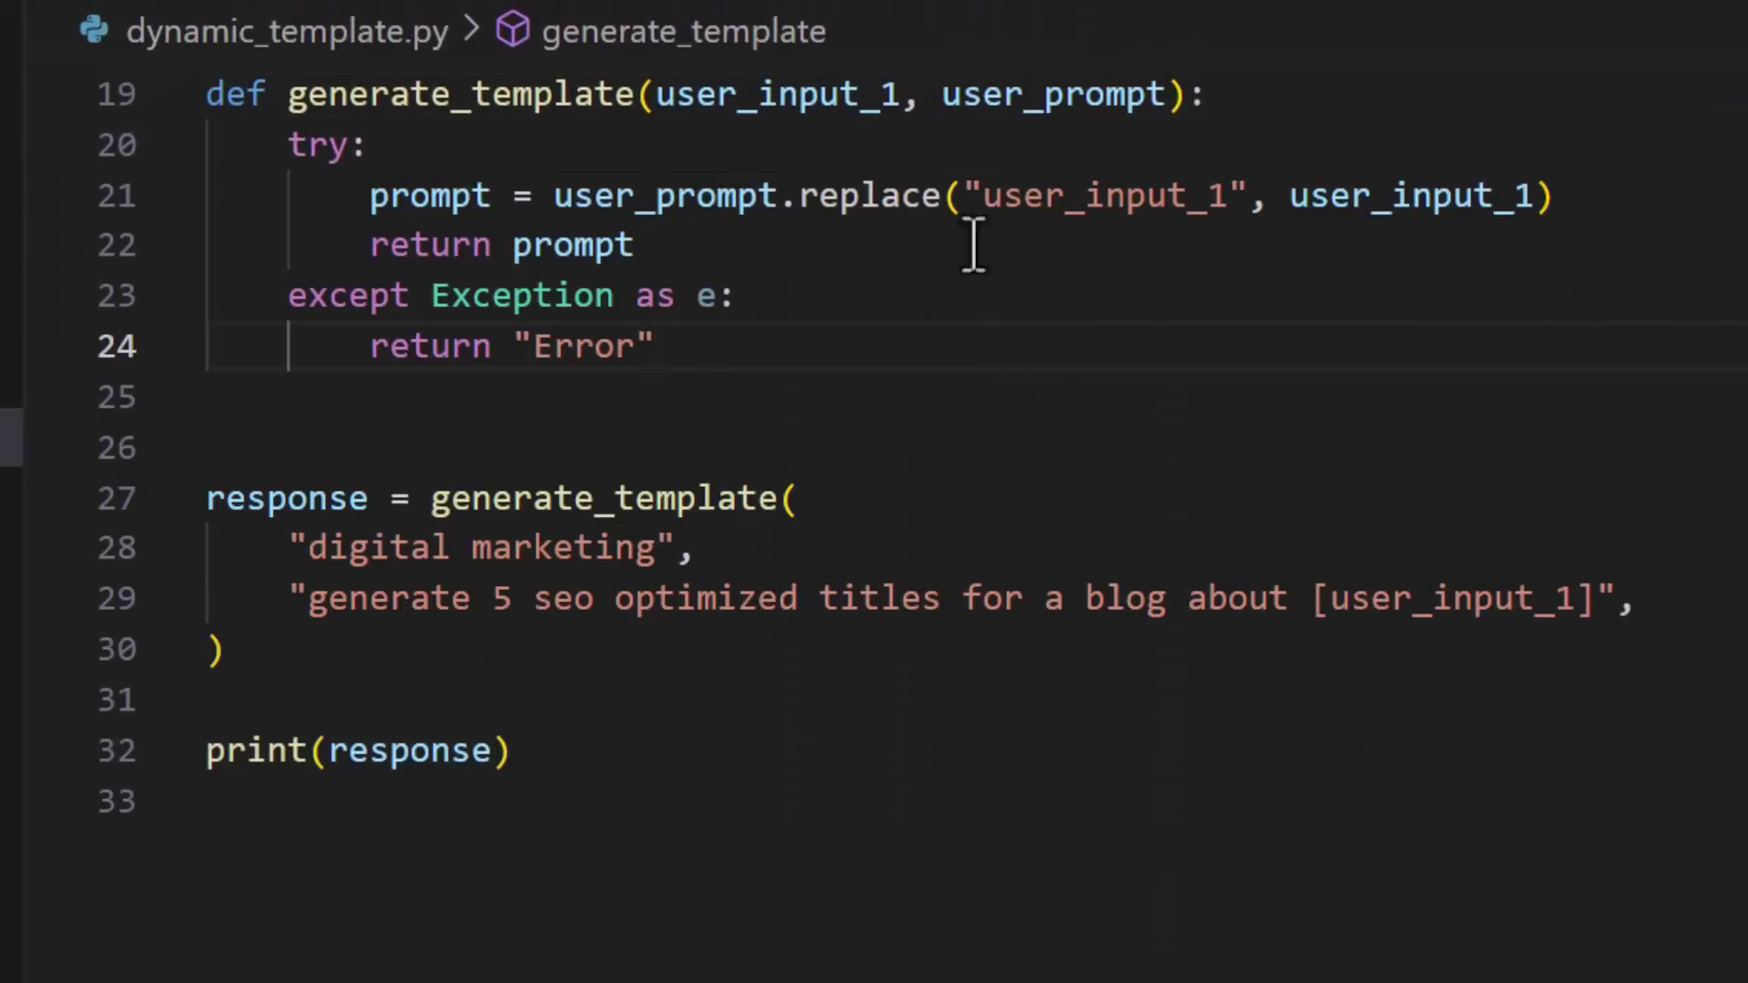
{"action": "left_click_drag", "start_coordinate": [989, 196], "coordinate": [1232, 195]}
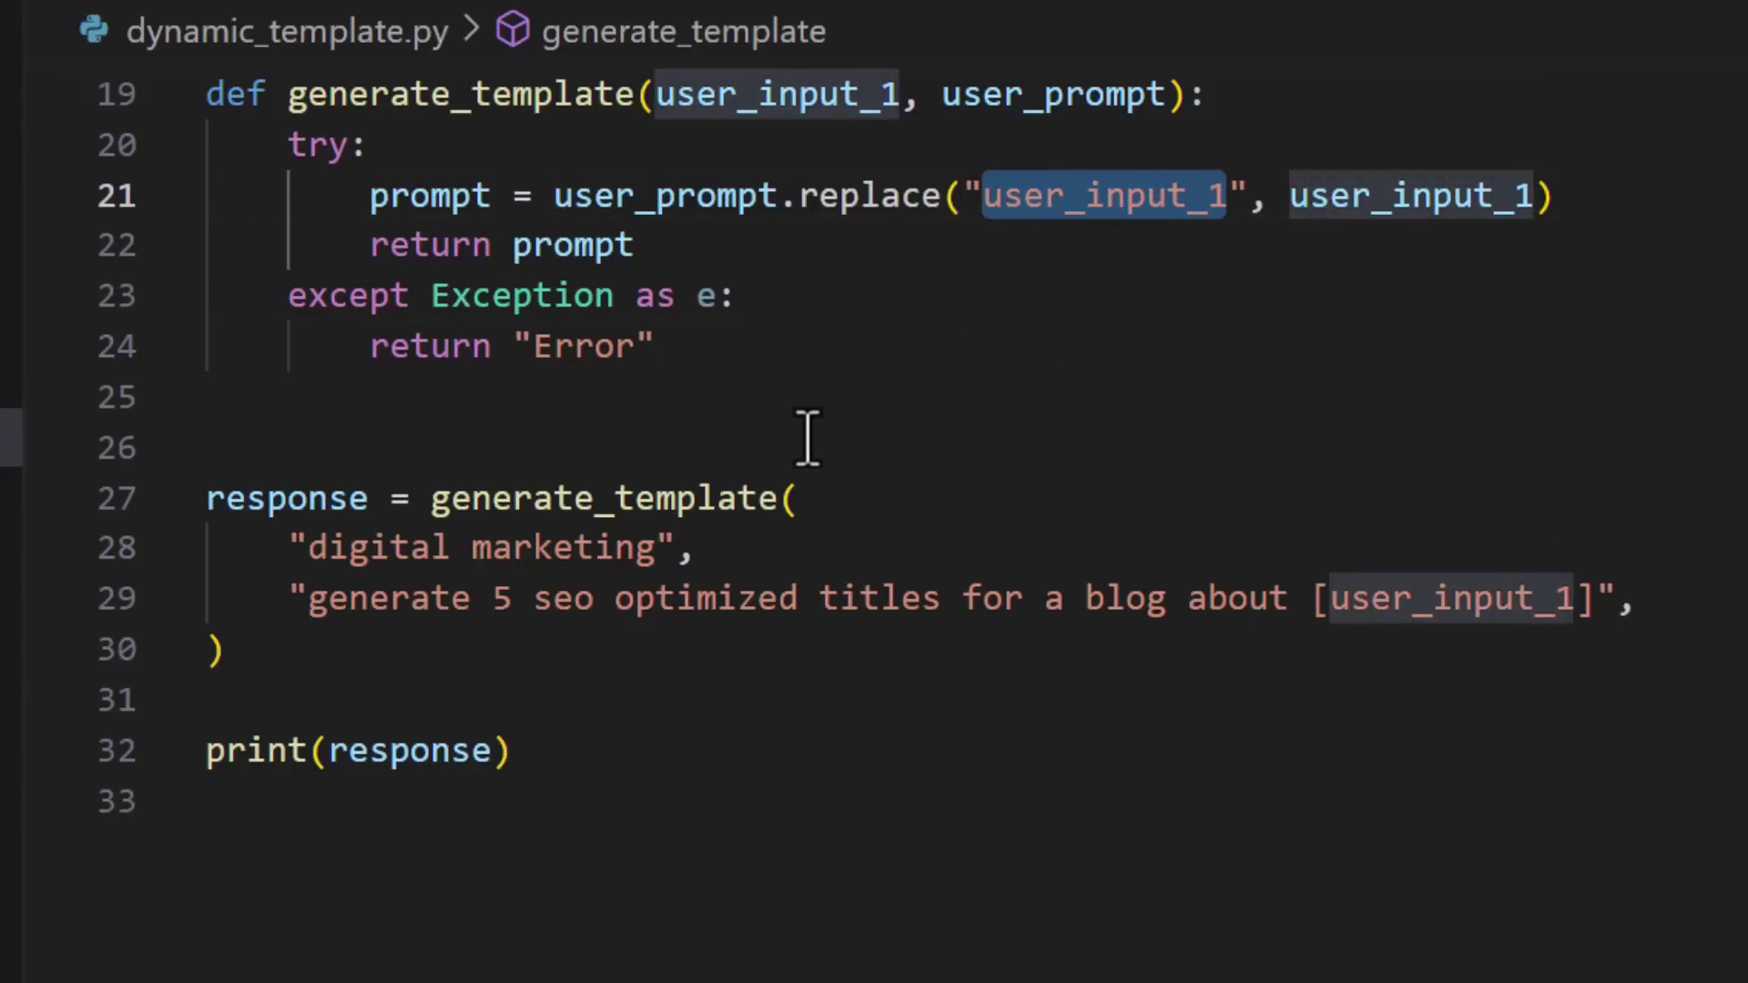
{"action": "mouse_move", "coordinate": [286, 499]}
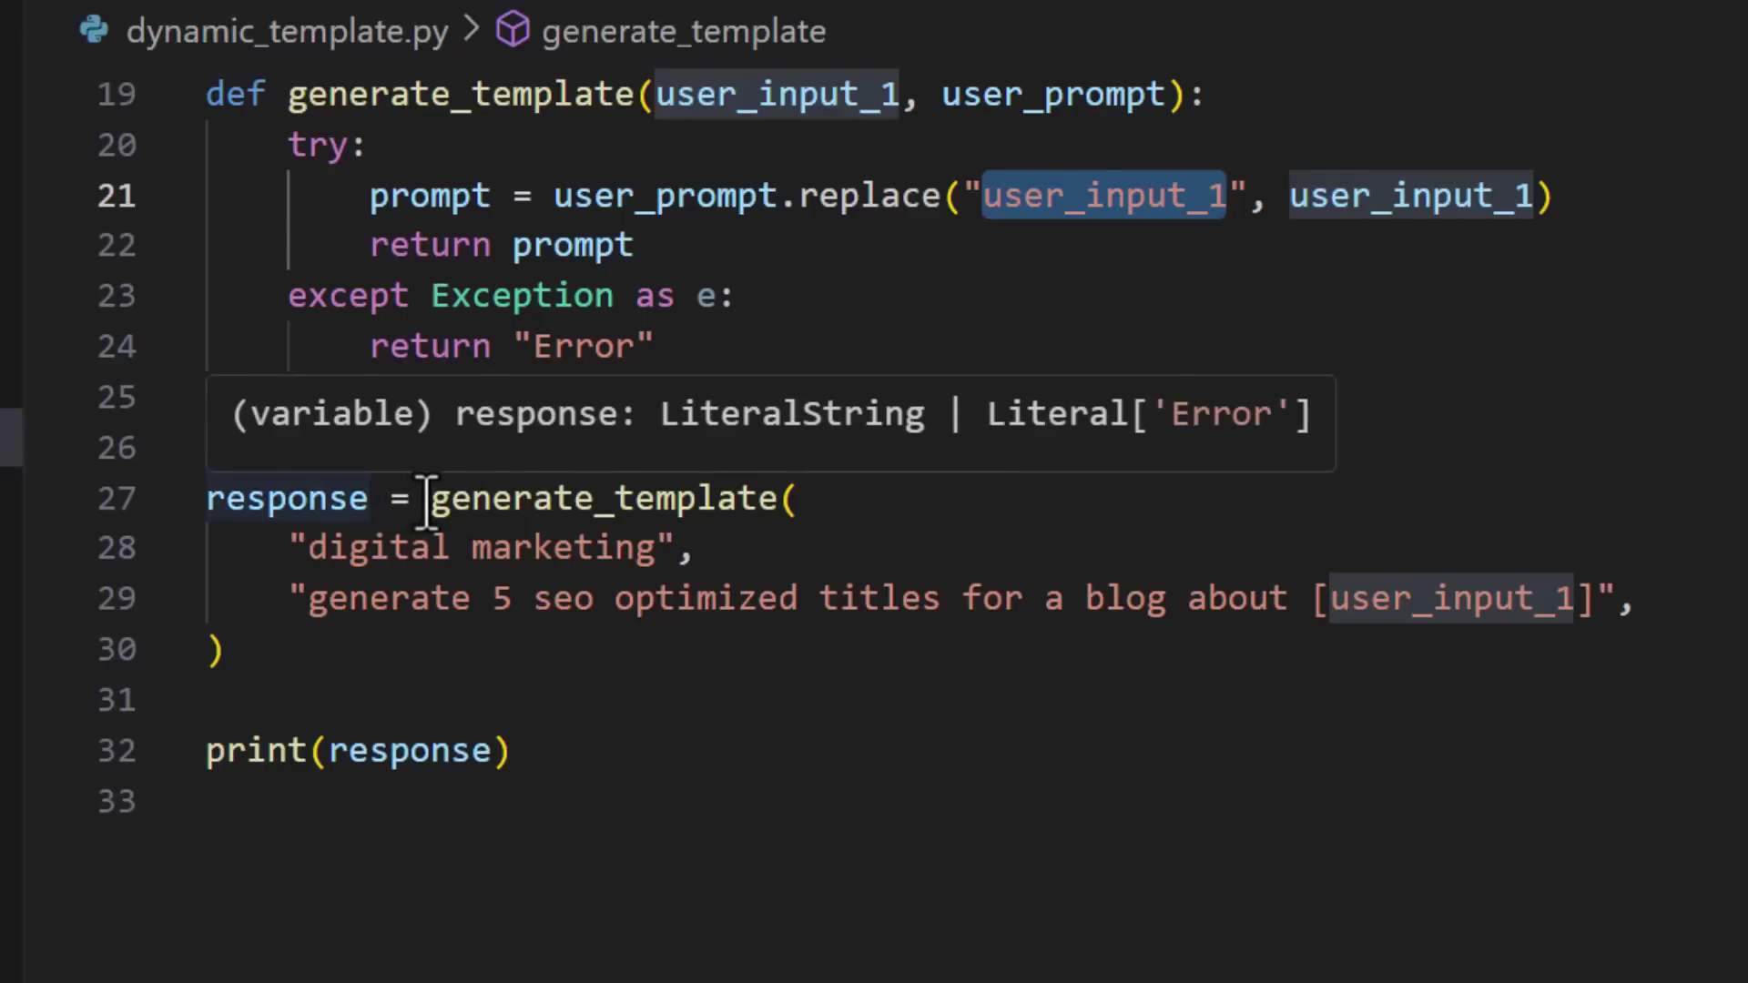
Step: Highlight the generate_template call with 'digital marketing' and the [user_input_1] placeholder in its prompt string
{"action": "left_click_drag", "start_coordinate": [429, 498], "coordinate": [774, 502]}
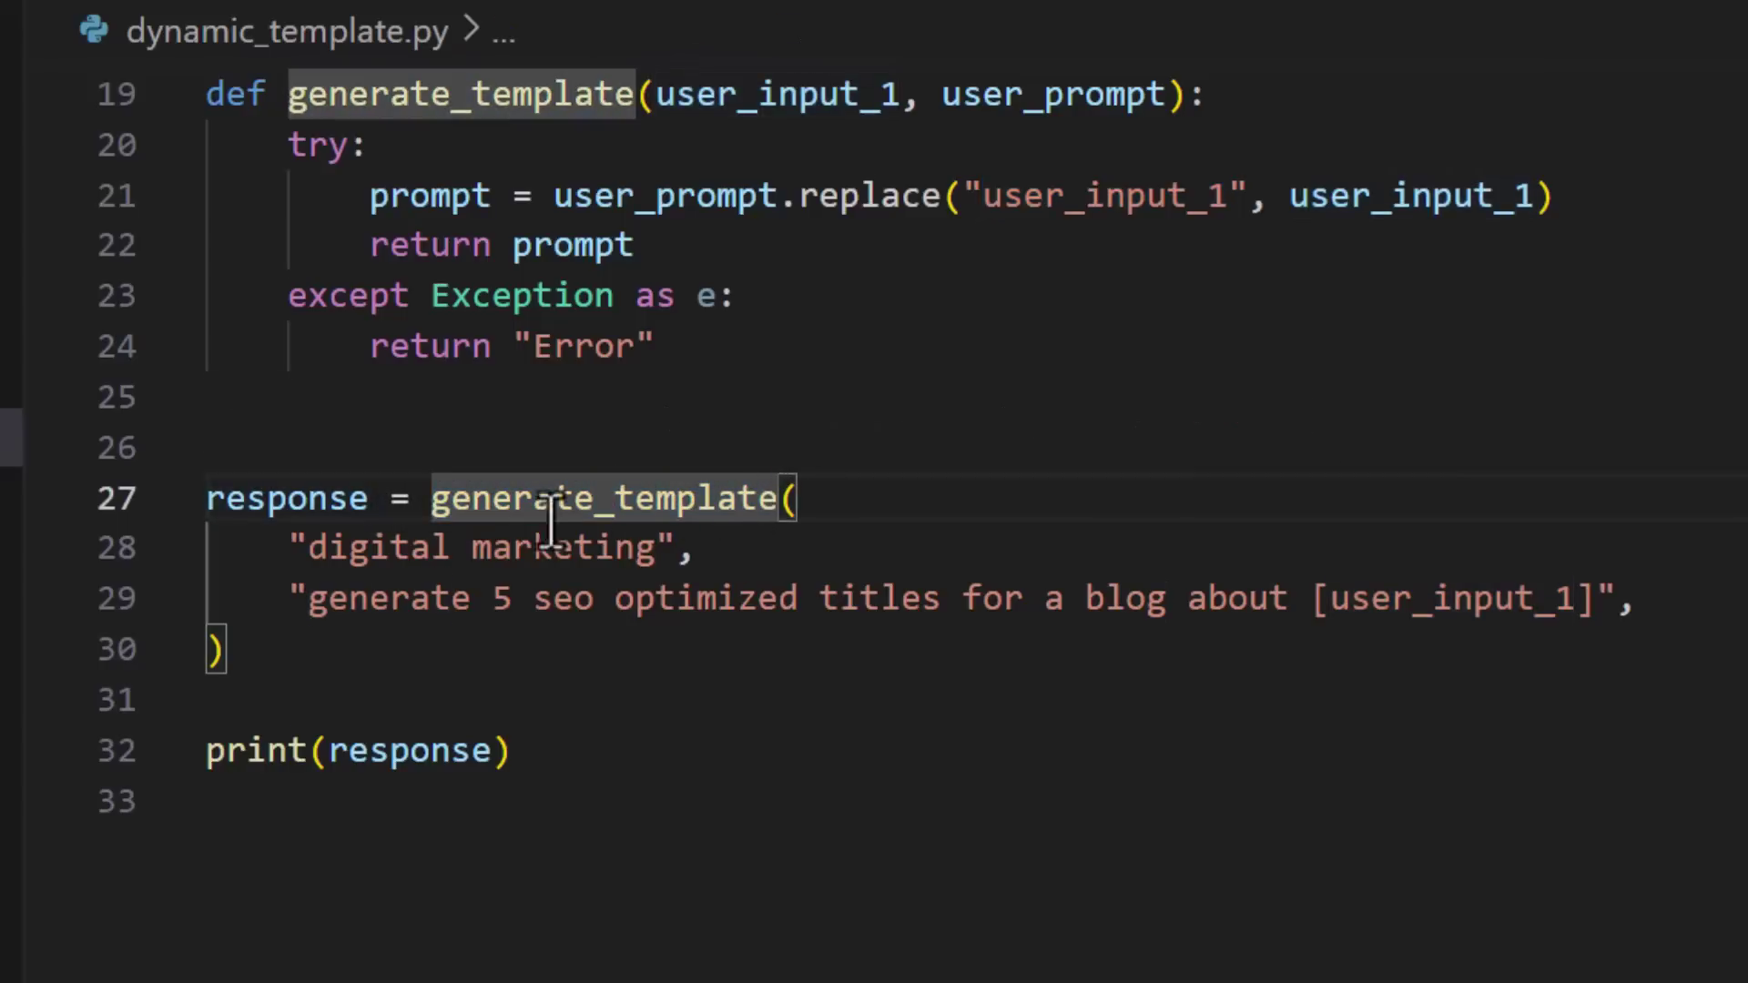
{"action": "left_click_drag", "start_coordinate": [298, 550], "coordinate": [637, 551]}
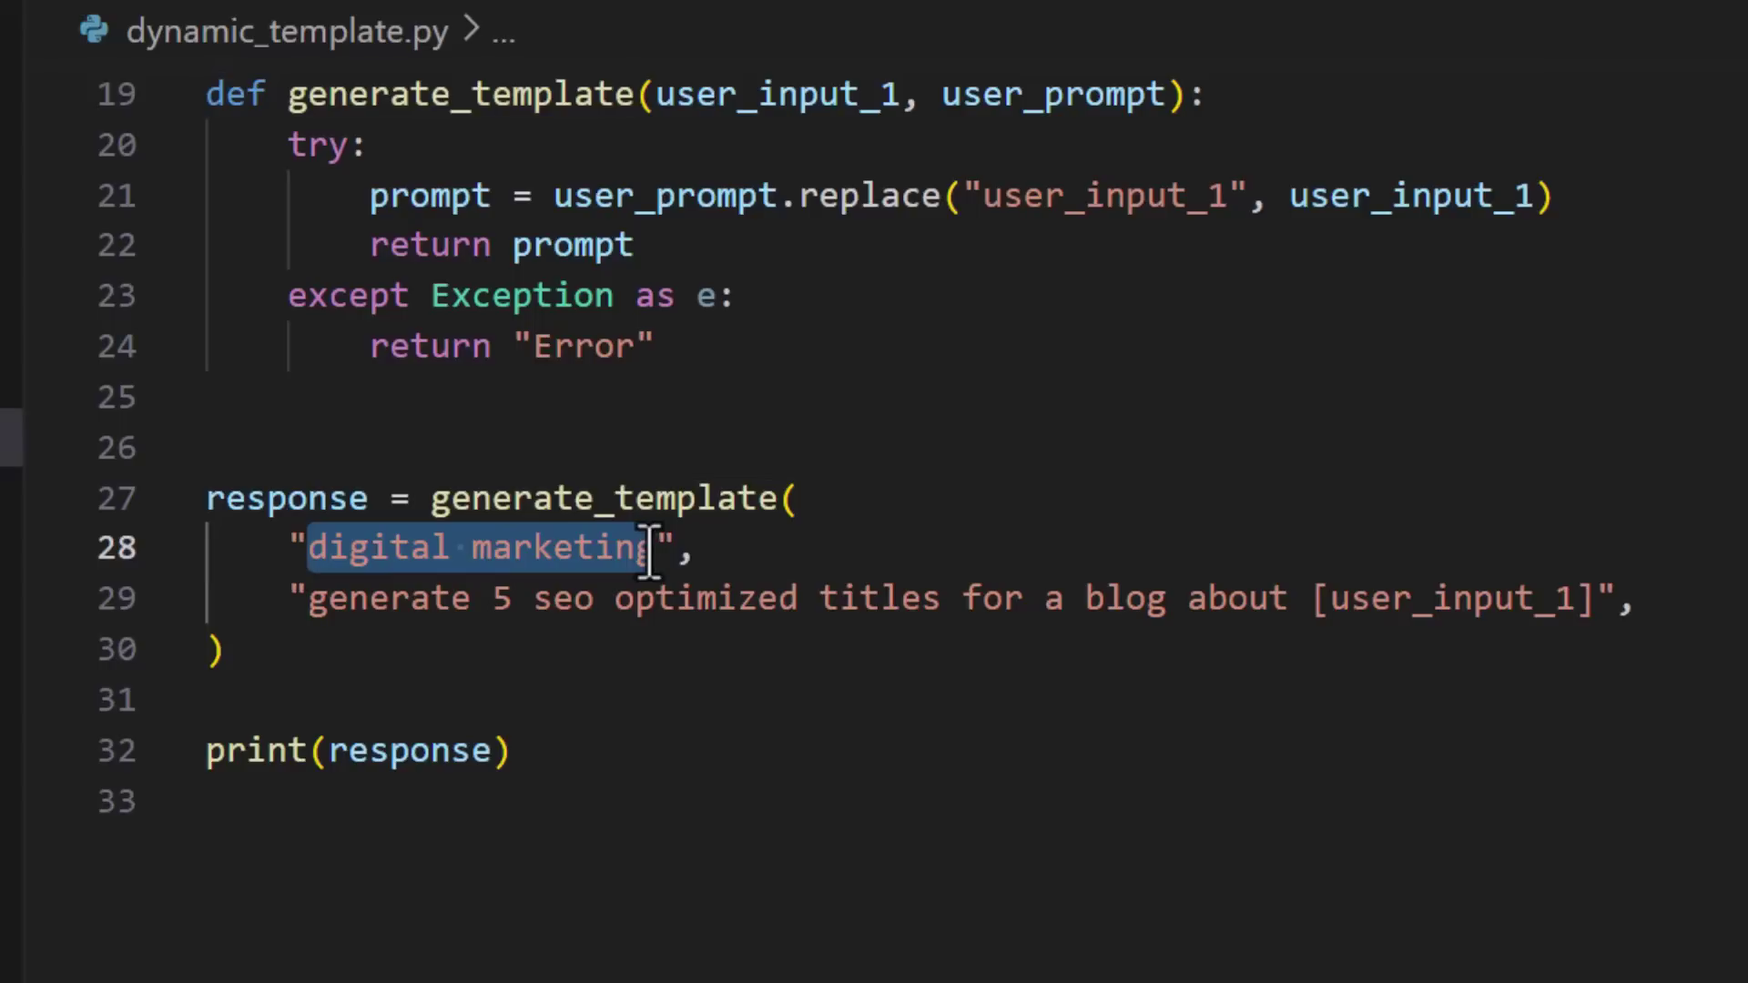
{"action": "left_click_drag", "start_coordinate": [309, 599], "coordinate": [1584, 598]}
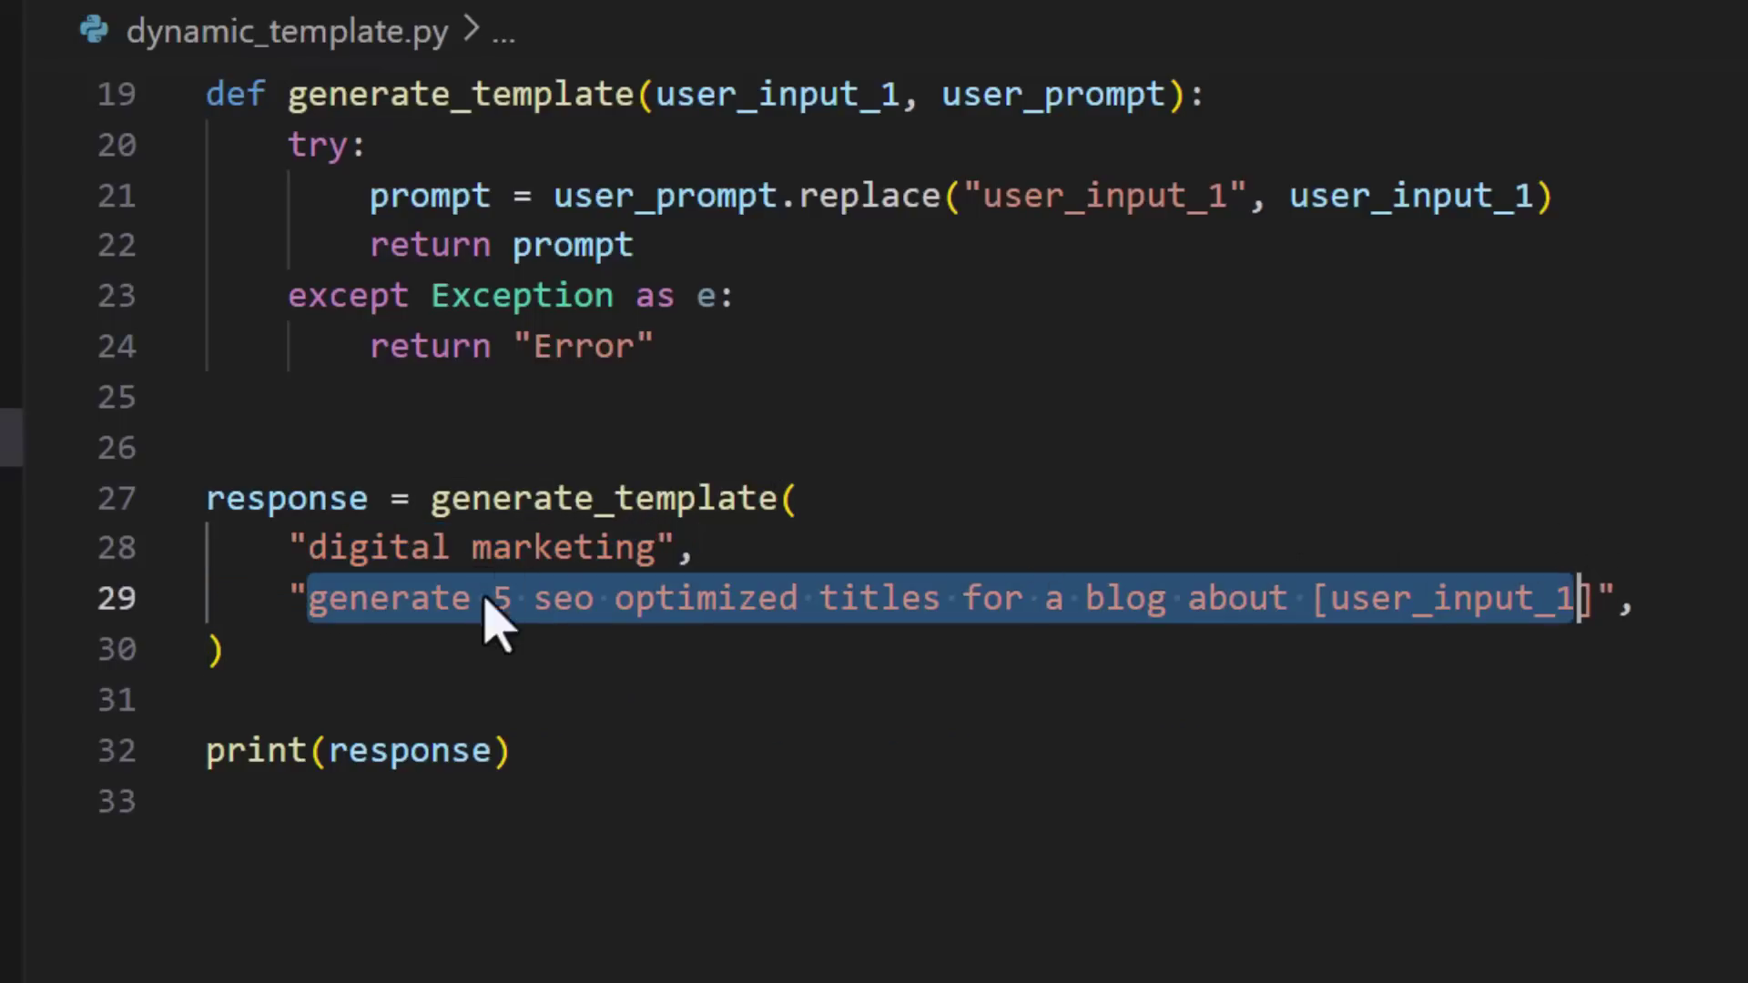
{"action": "left_click", "coordinate": [556, 608]}
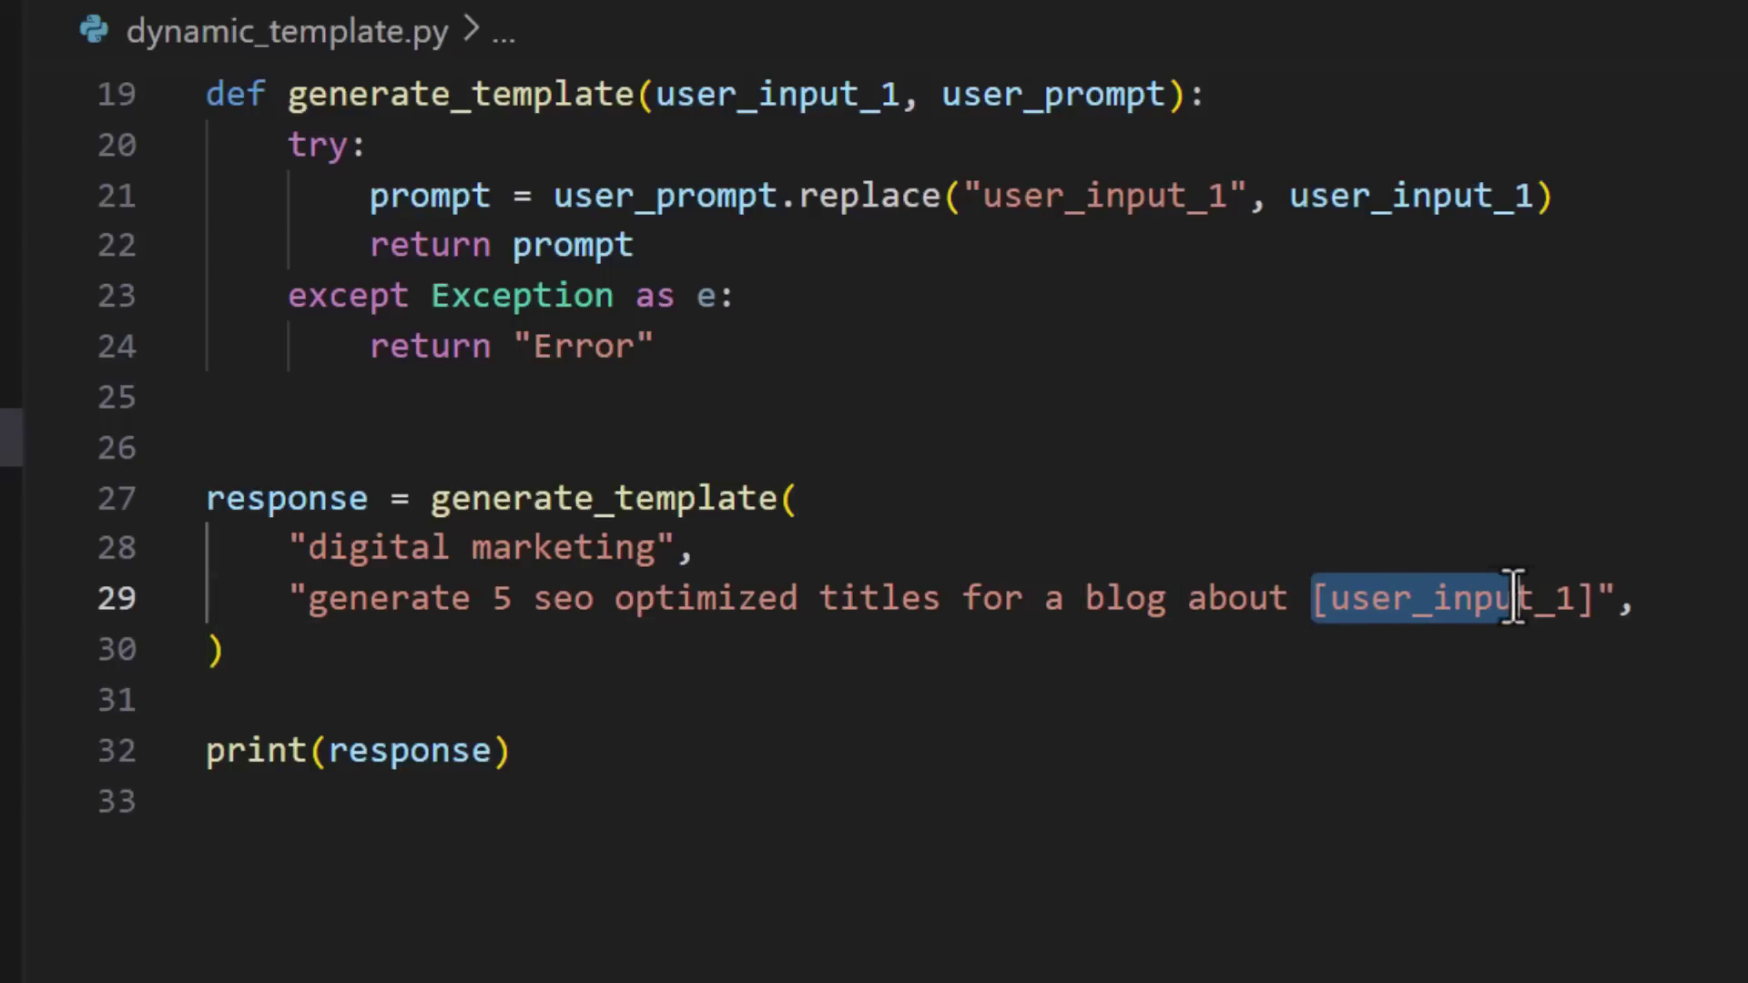
{"action": "left_click_drag", "start_coordinate": [1310, 598], "coordinate": [1587, 599]}
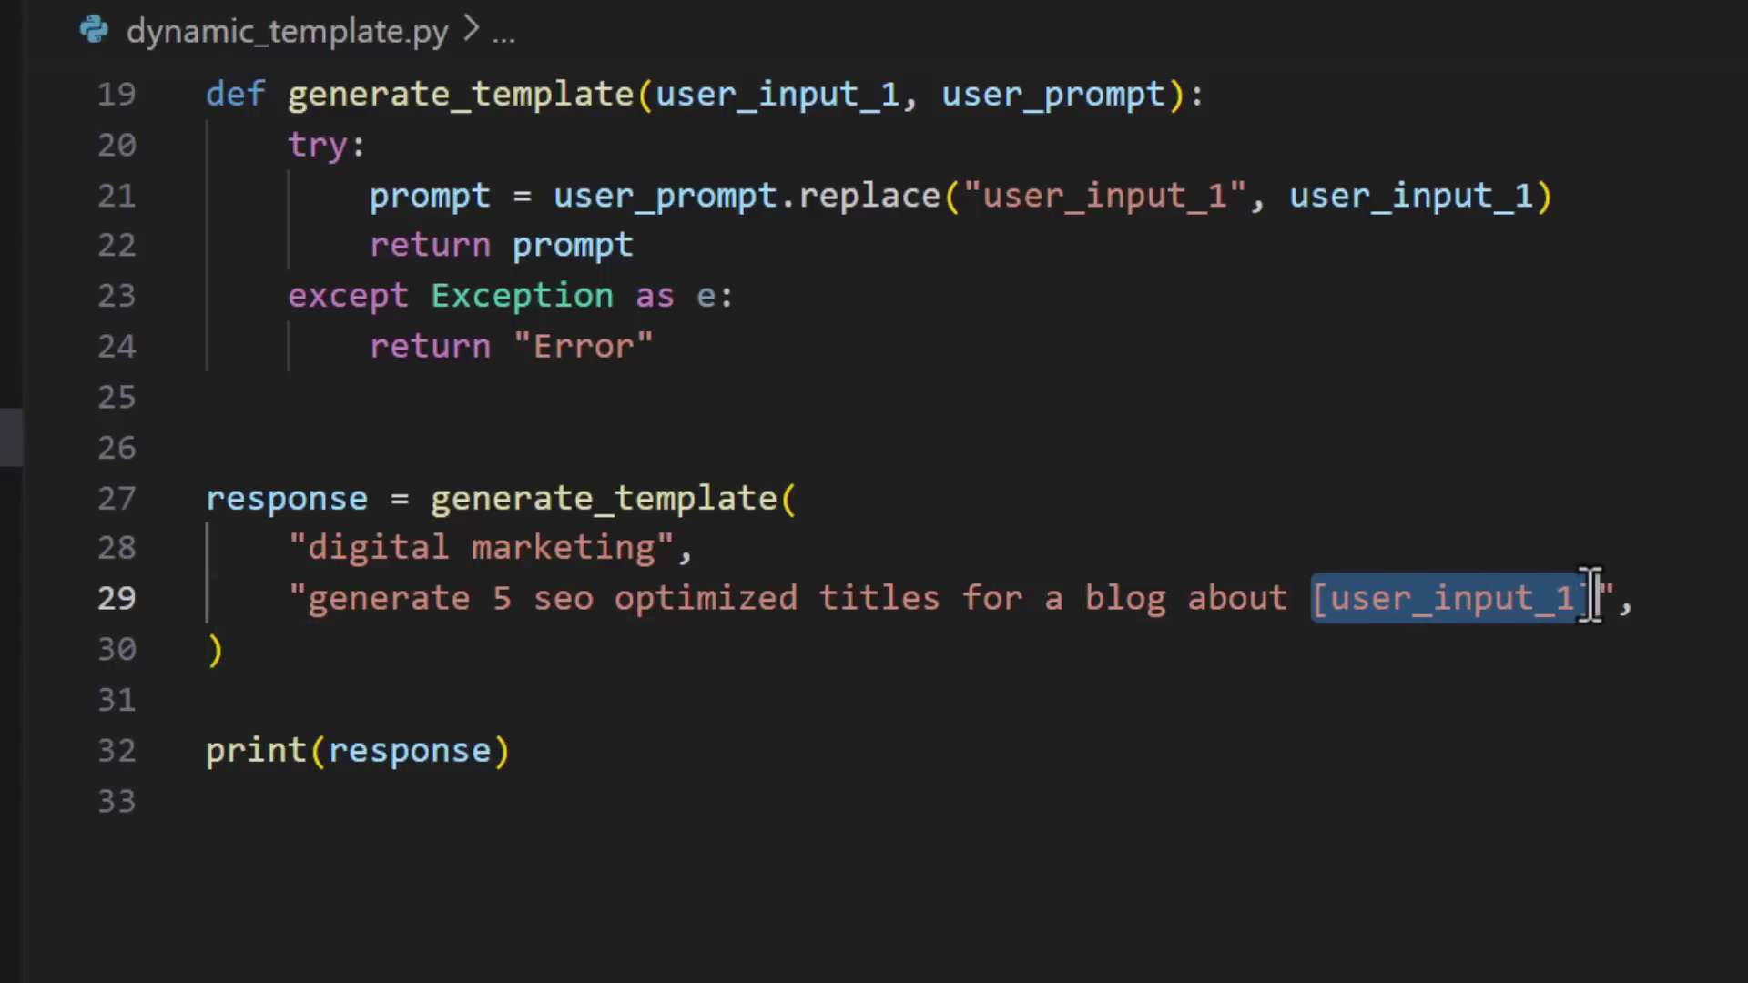
{"action": "left_click_drag", "start_coordinate": [986, 205], "coordinate": [1226, 202]}
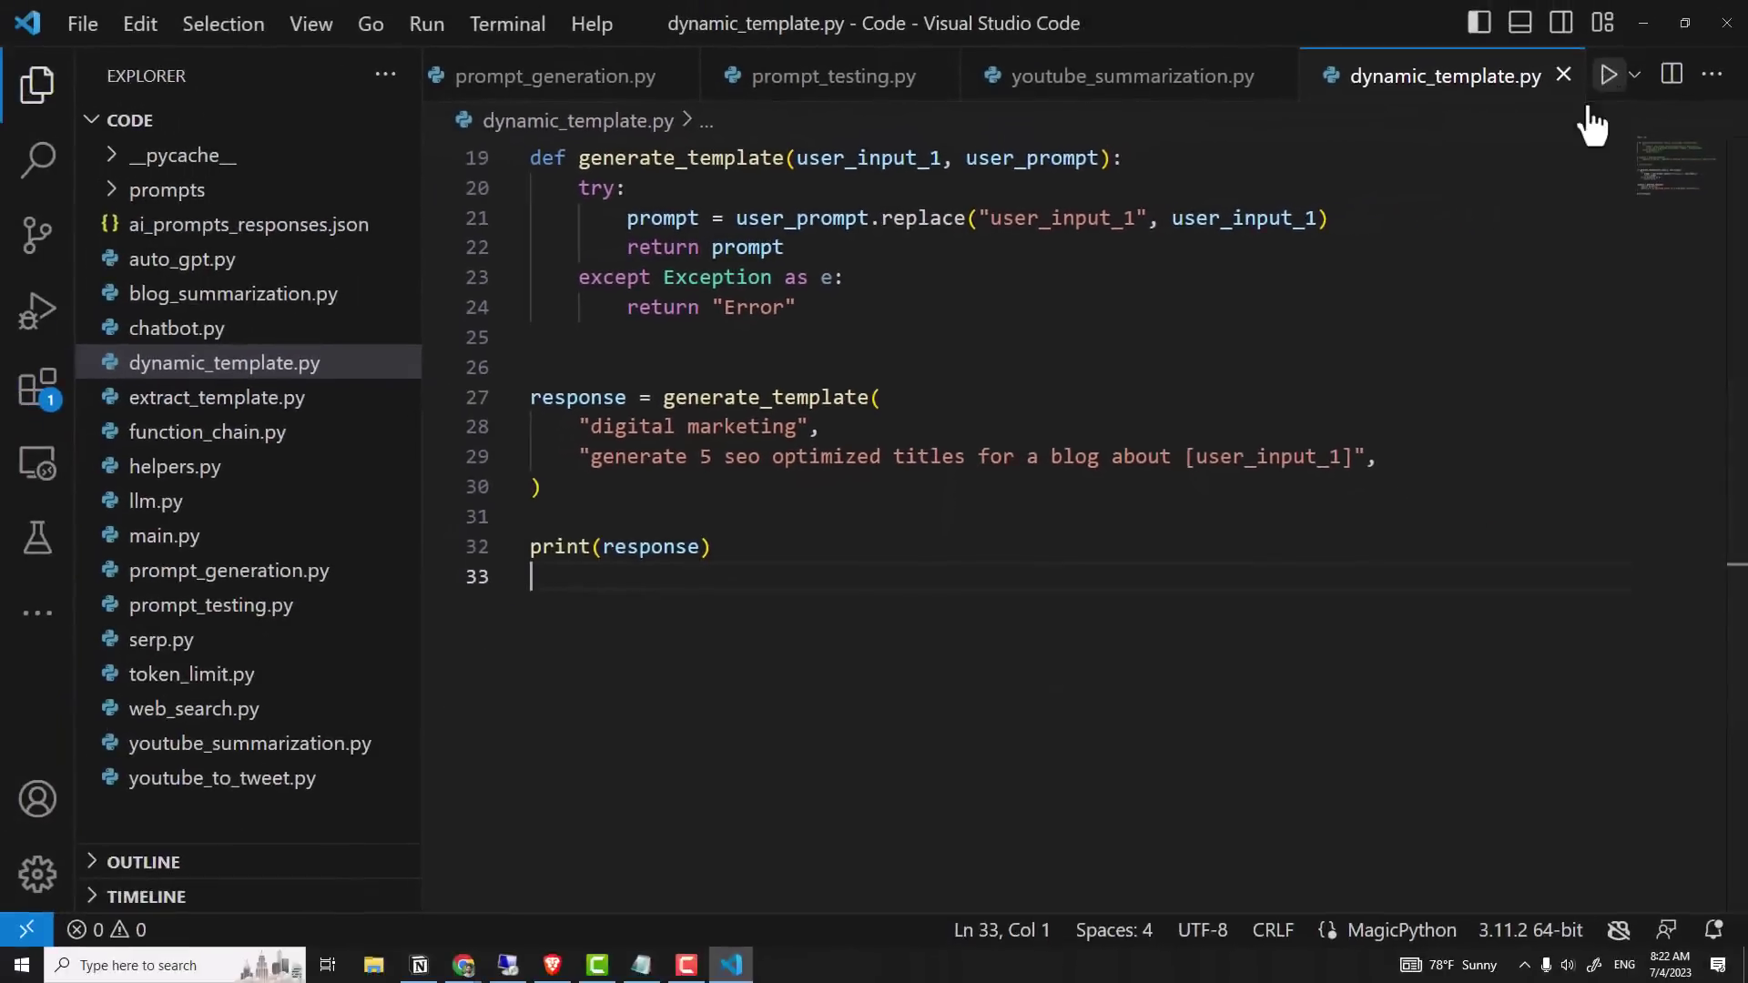
Step: Run dynamic_template.py and highlight the substituted [digital marketing] in the terminal output
{"action": "left_click", "coordinate": [1608, 75]}
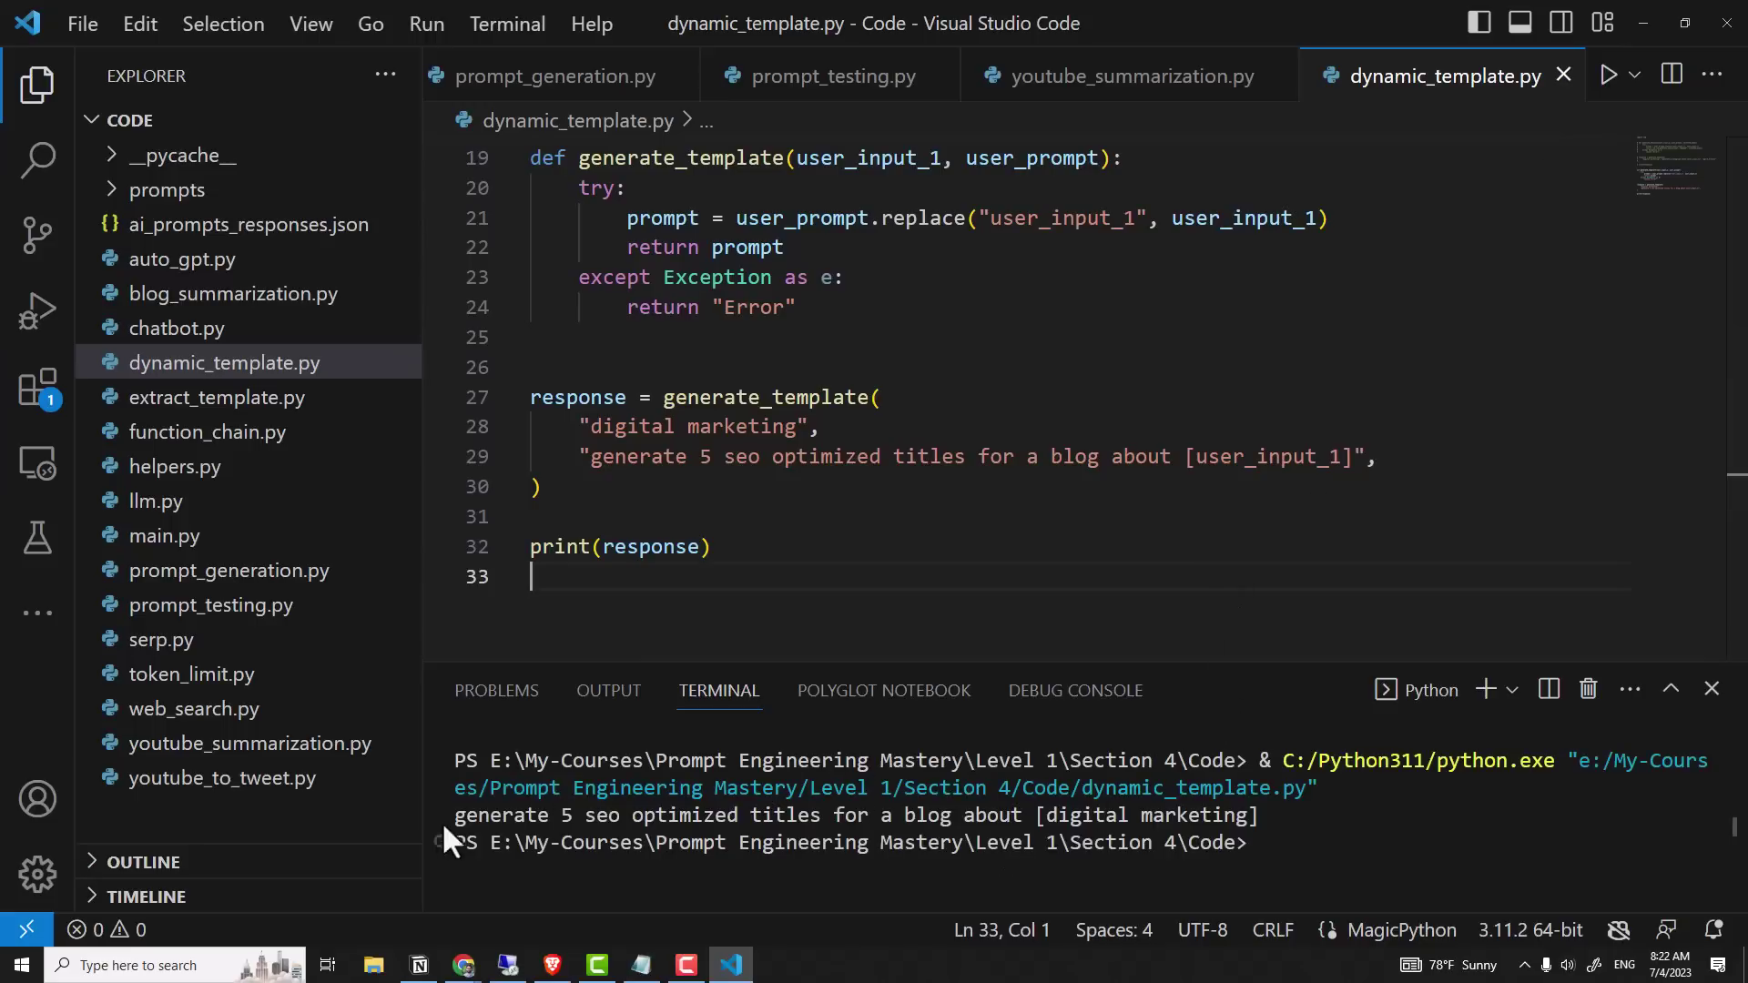
{"action": "left_click_drag", "start_coordinate": [652, 820], "coordinate": [1230, 789]}
{"action": "left_click", "coordinate": [467, 819]}
{"action": "left_click_drag", "start_coordinate": [1039, 816], "coordinate": [1256, 816]}
Step: Select the prompt wording before the placeholder on line 29 for copying
{"action": "left_click", "coordinate": [1212, 512]}
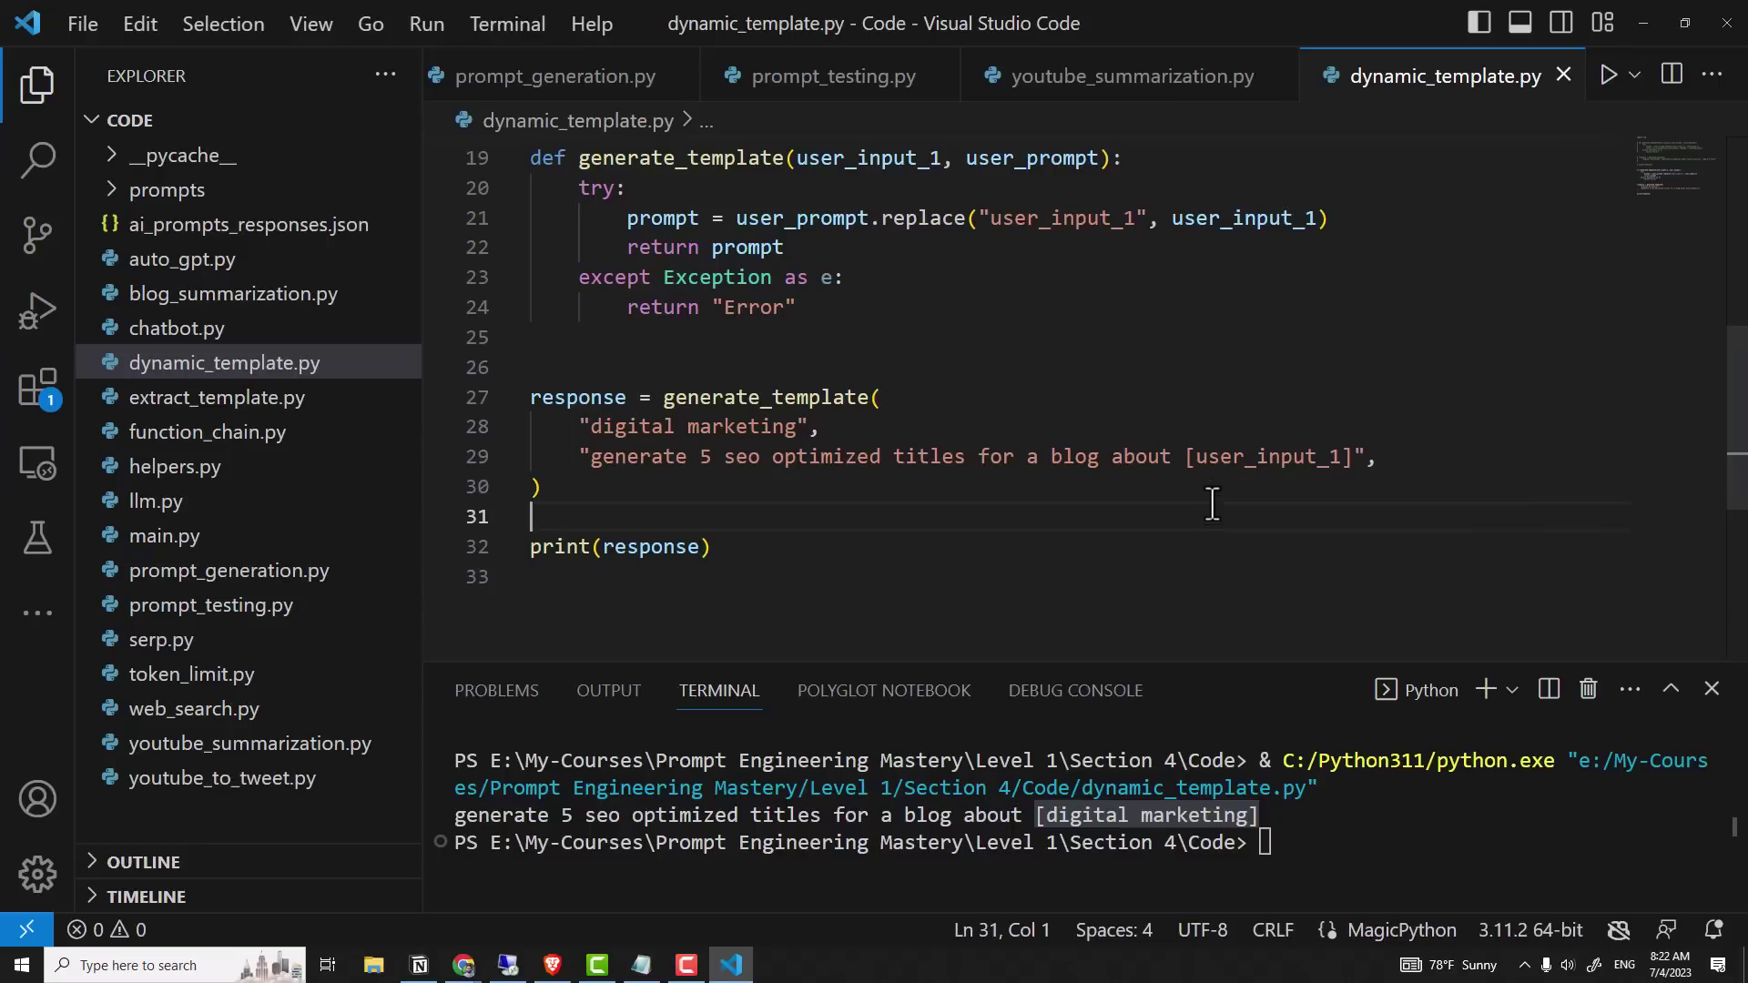
{"action": "left_click_drag", "start_coordinate": [1175, 457], "coordinate": [591, 462]}
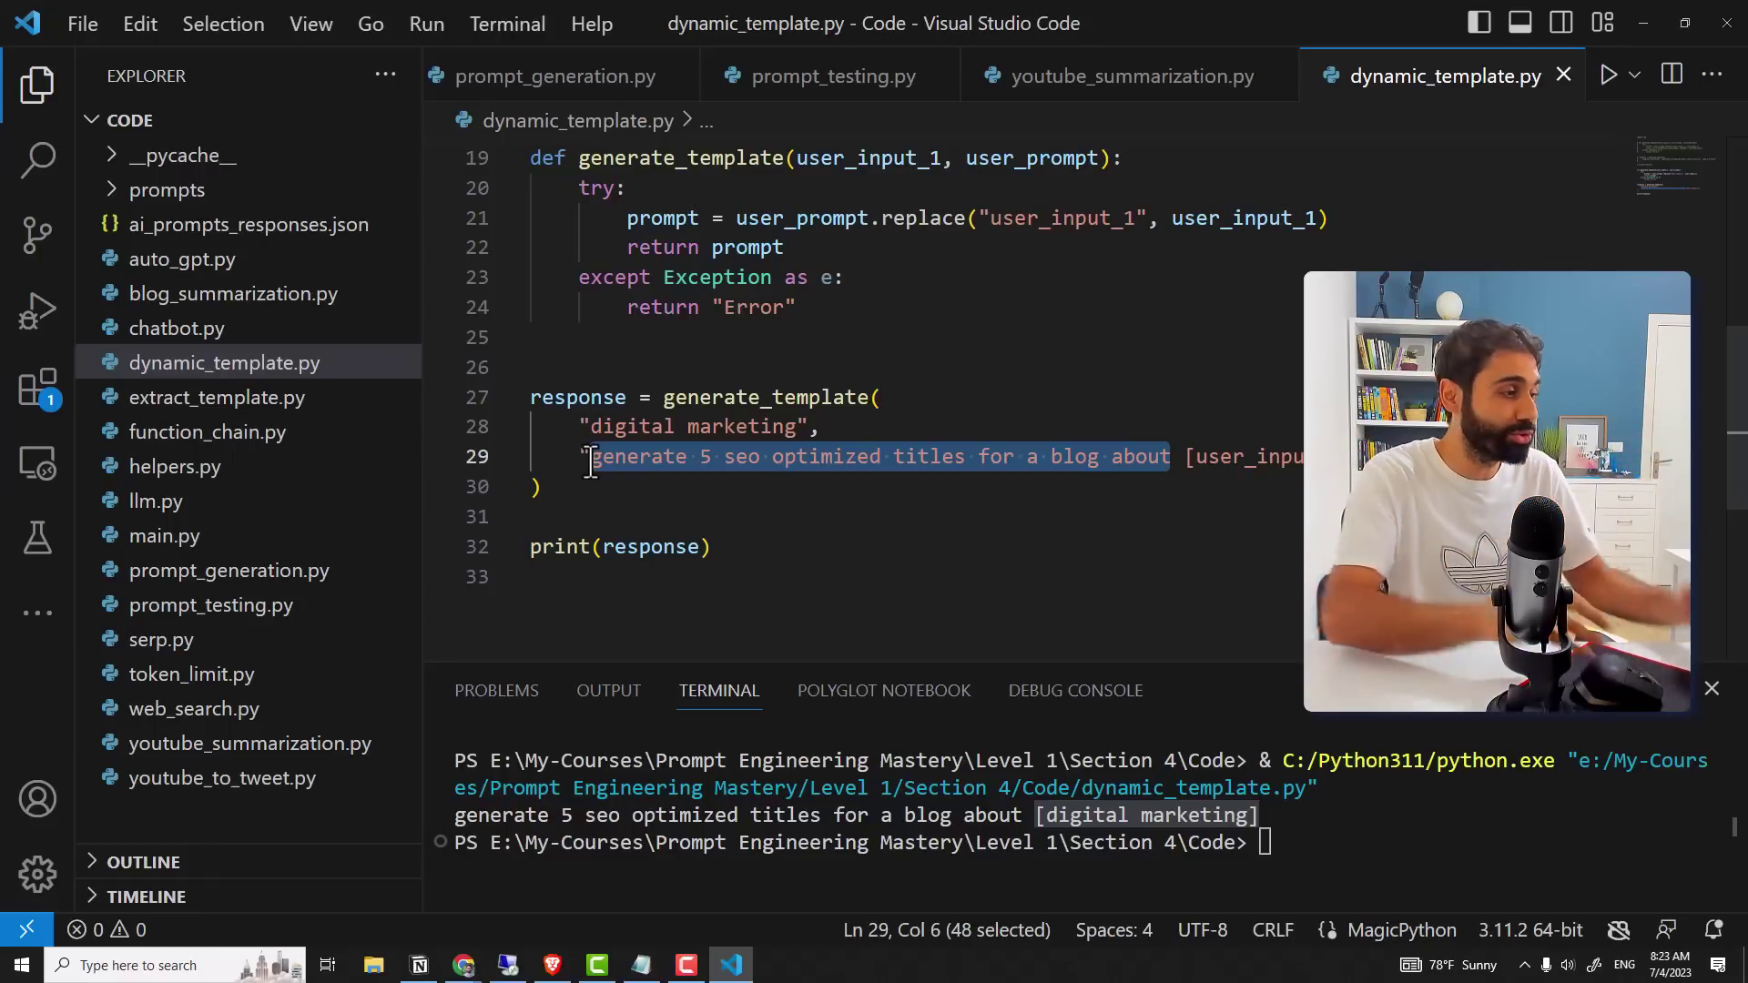
Step: Start Create your custom tool on freeaikit.com, sign in with Google and reach the Playground
{"action": "left_click", "coordinate": [465, 966]}
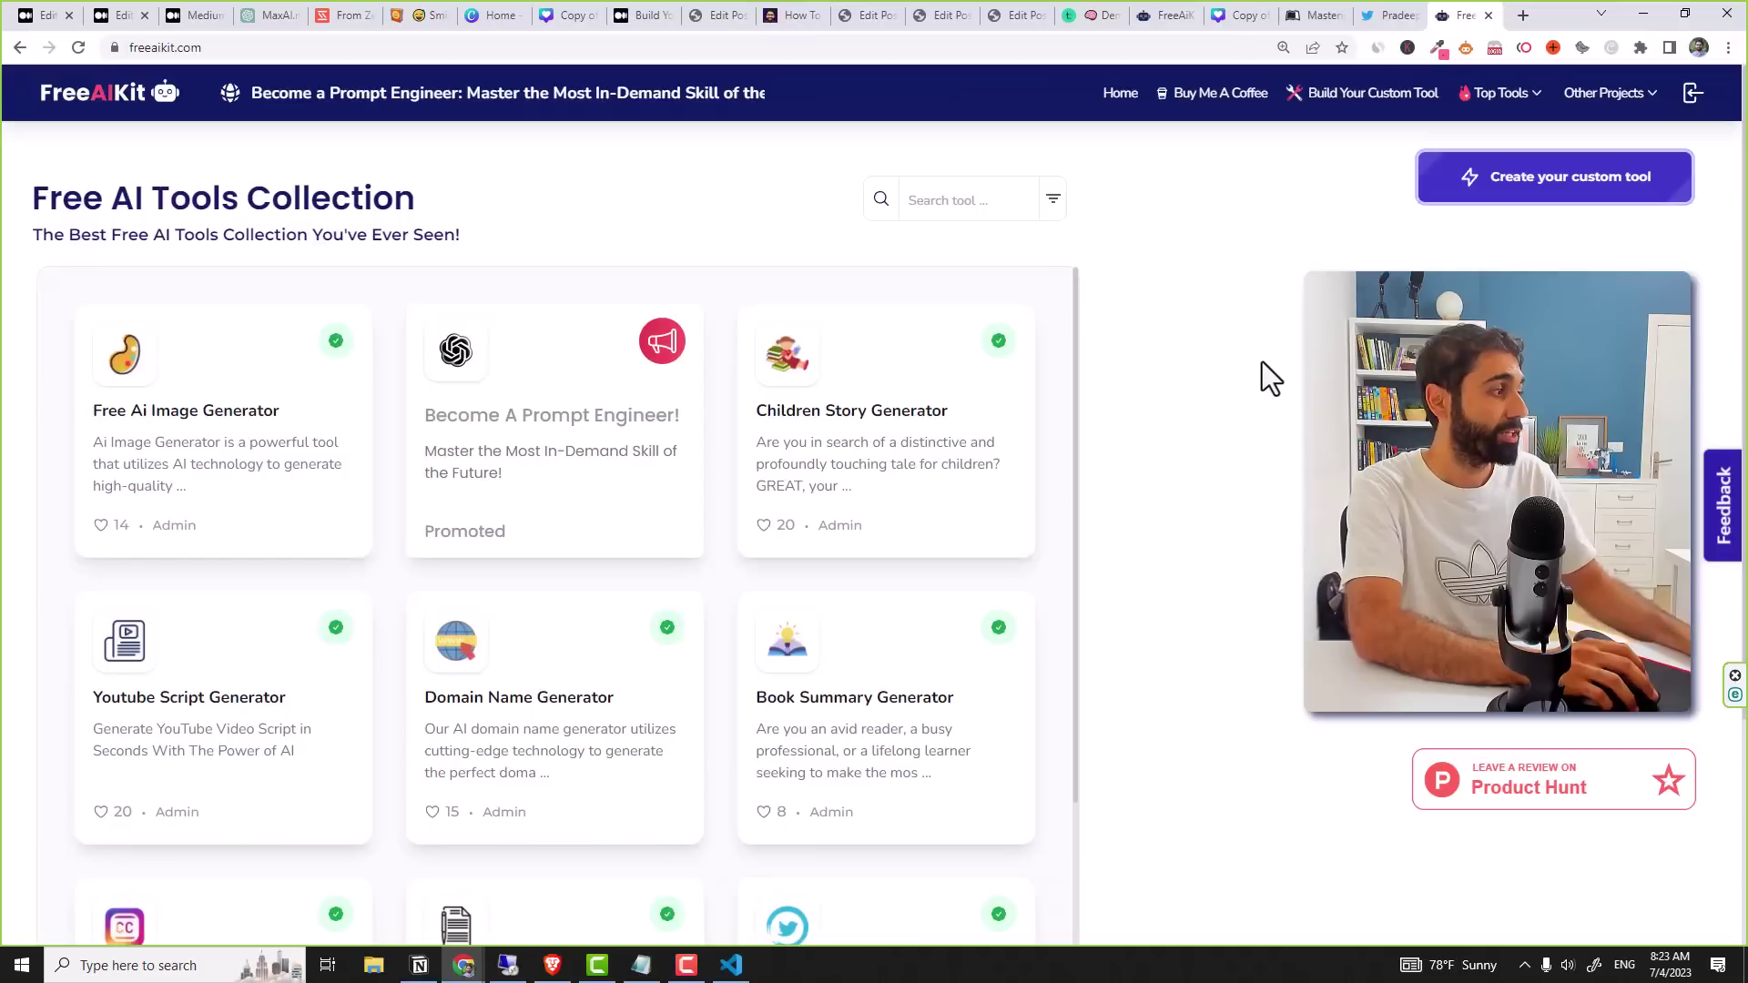
{"action": "scroll", "coordinate": [720, 382], "scroll_direction": "down", "scroll_amount": 4}
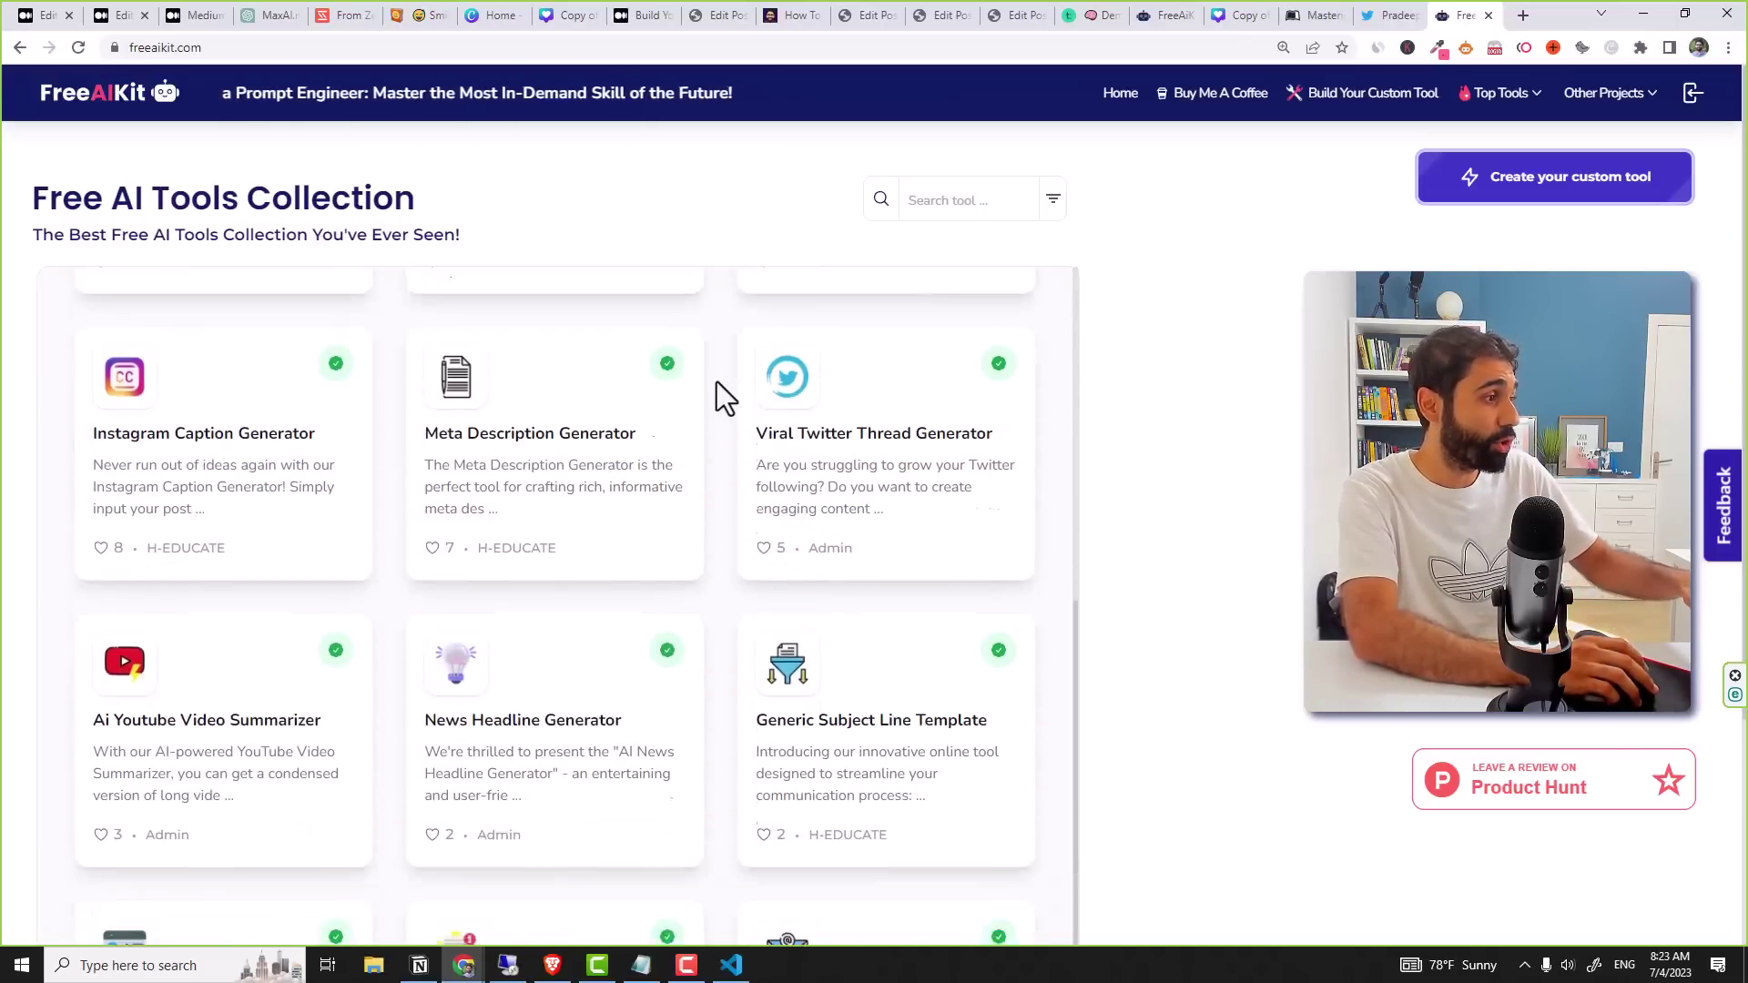
{"action": "scroll", "coordinate": [725, 411], "scroll_direction": "down", "scroll_amount": 1}
{"action": "scroll", "coordinate": [724, 469], "scroll_direction": "down", "scroll_amount": 2}
{"action": "scroll", "coordinate": [724, 472], "scroll_direction": "up", "scroll_amount": 2}
{"action": "scroll", "coordinate": [724, 478], "scroll_direction": "down", "scroll_amount": 2}
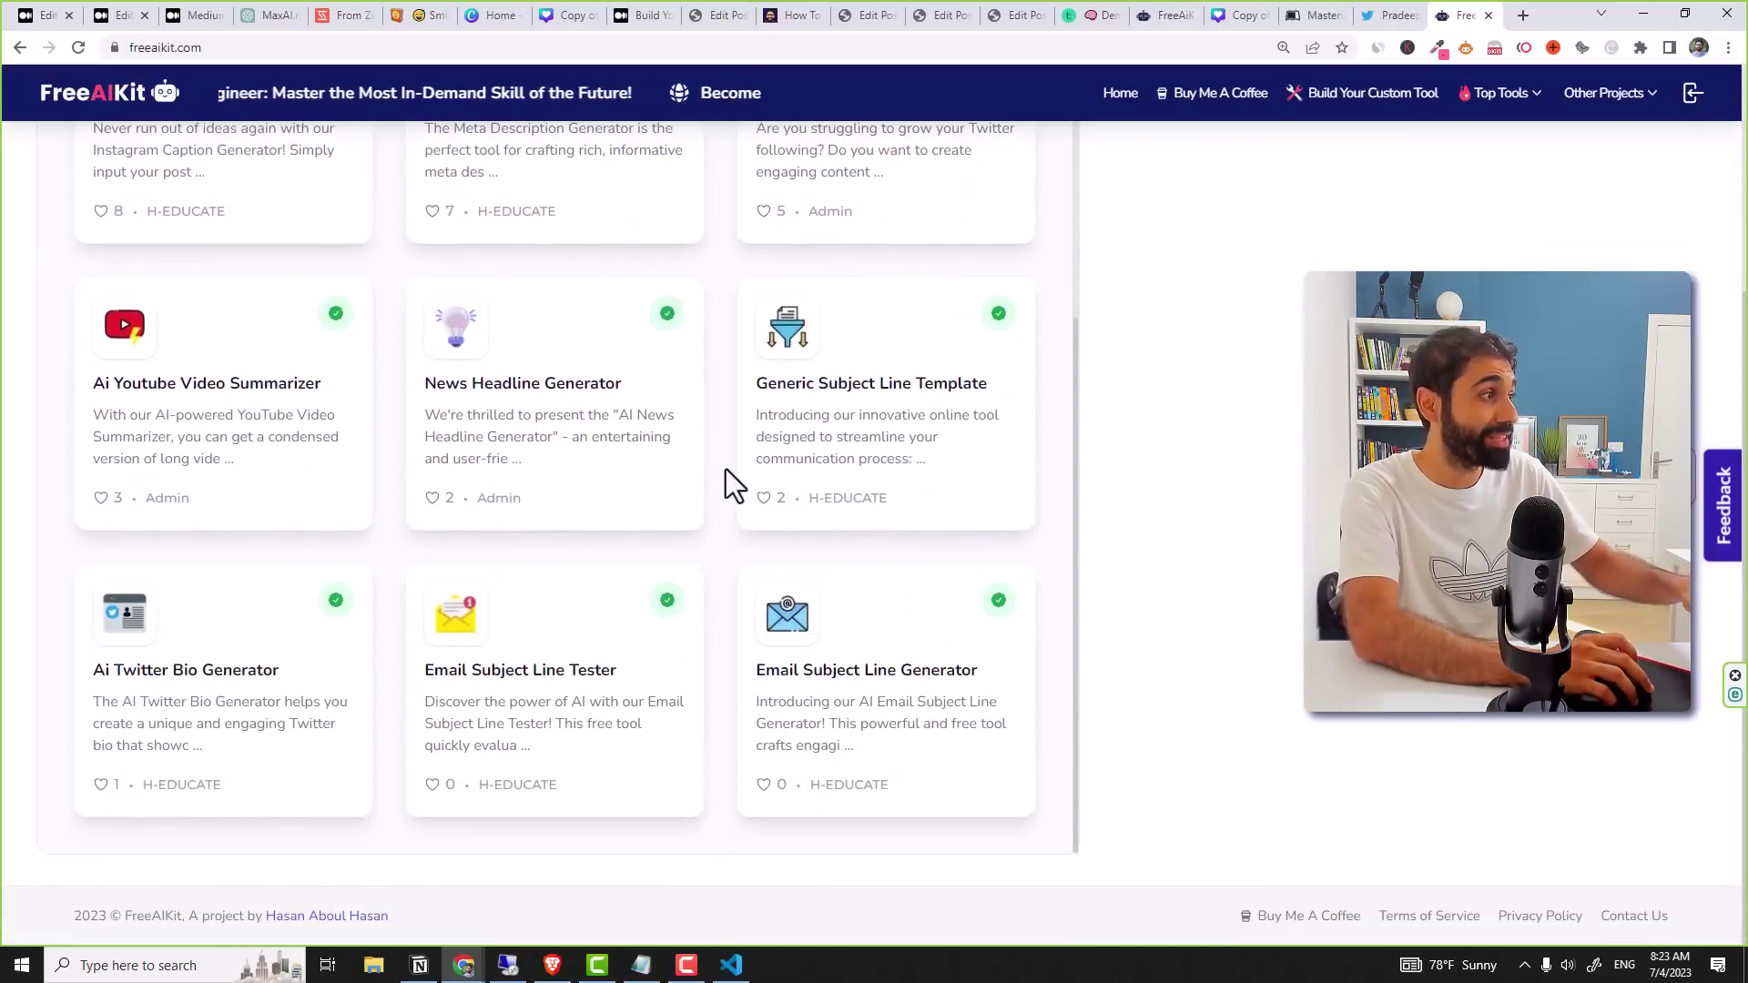
{"action": "left_click", "coordinate": [1693, 97]}
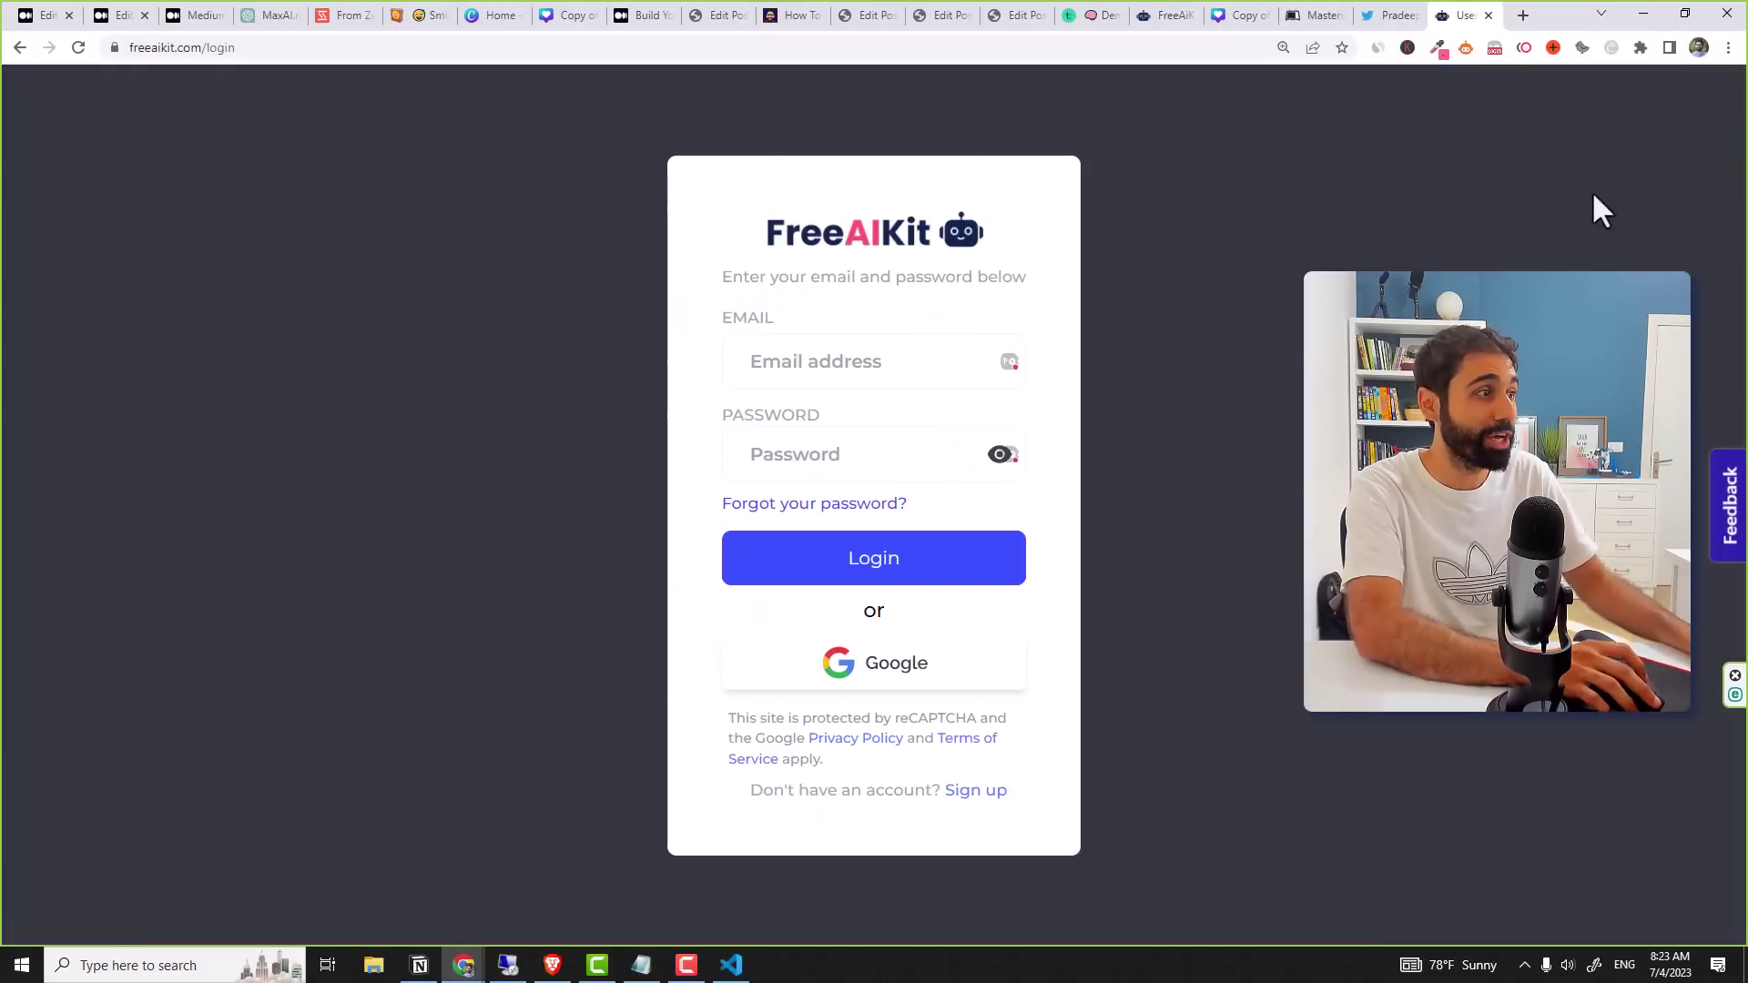
{"action": "left_click", "coordinate": [918, 670]}
{"action": "left_click", "coordinate": [104, 623]}
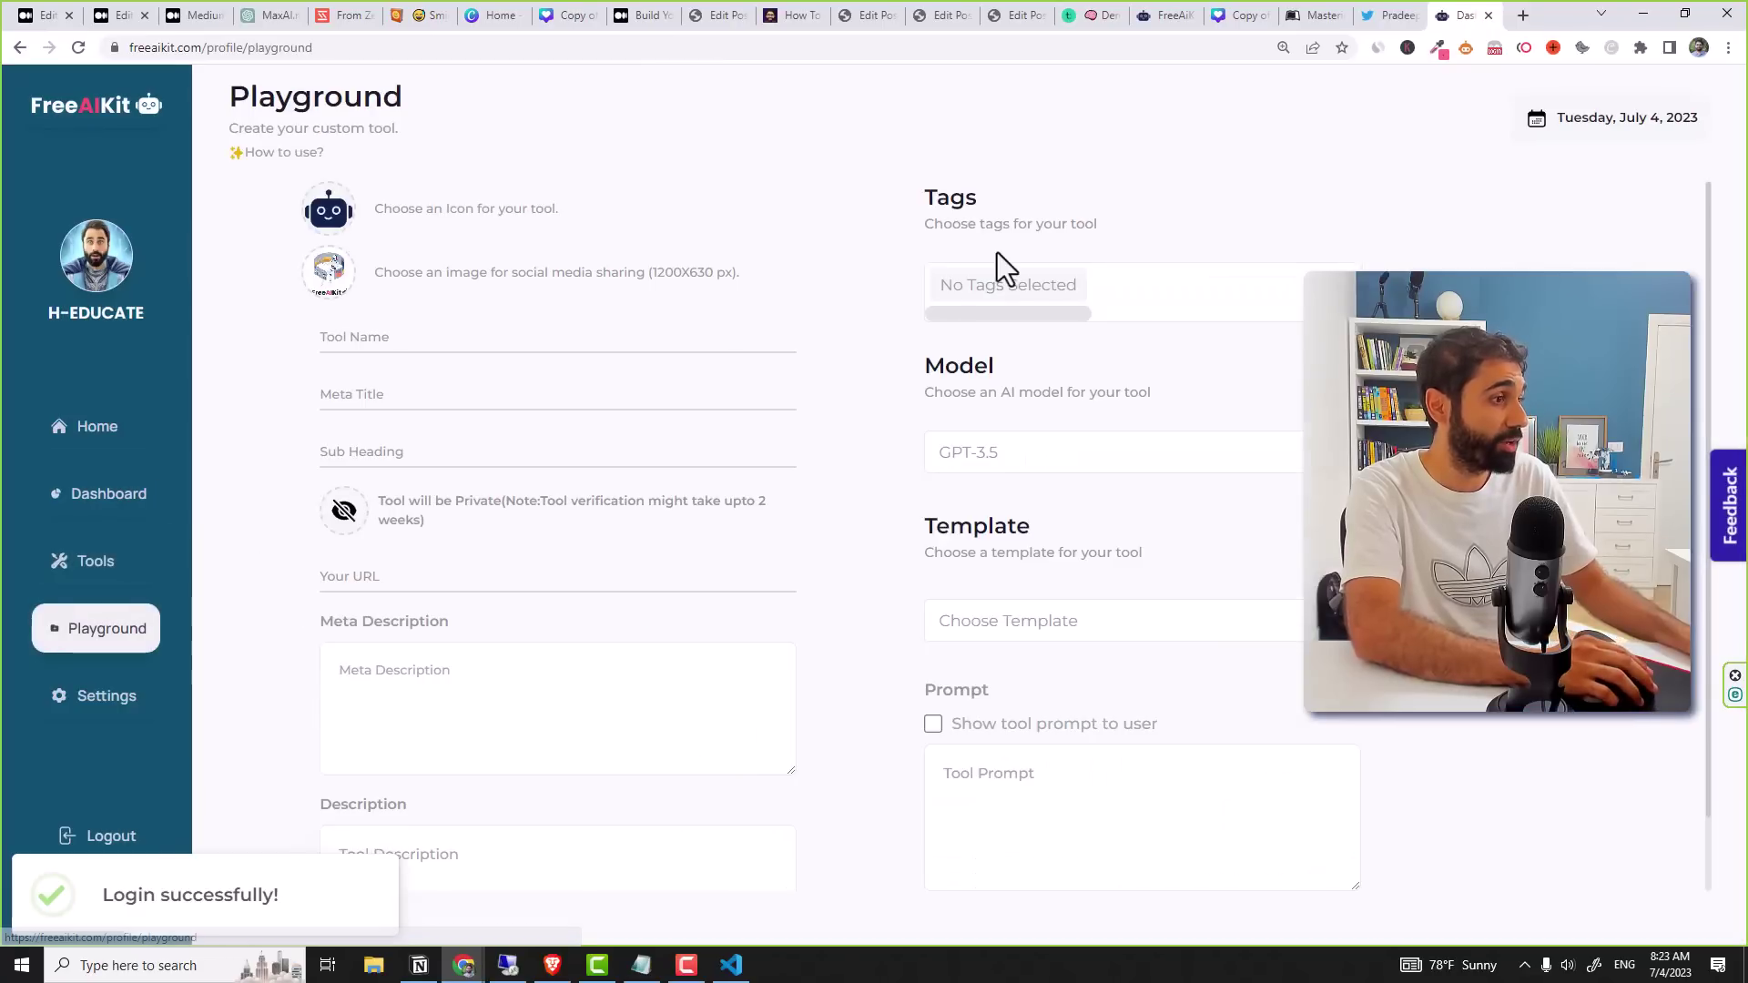
{"action": "scroll", "coordinate": [997, 252], "scroll_direction": "down", "scroll_amount": 1}
{"action": "key", "text": "F9"}
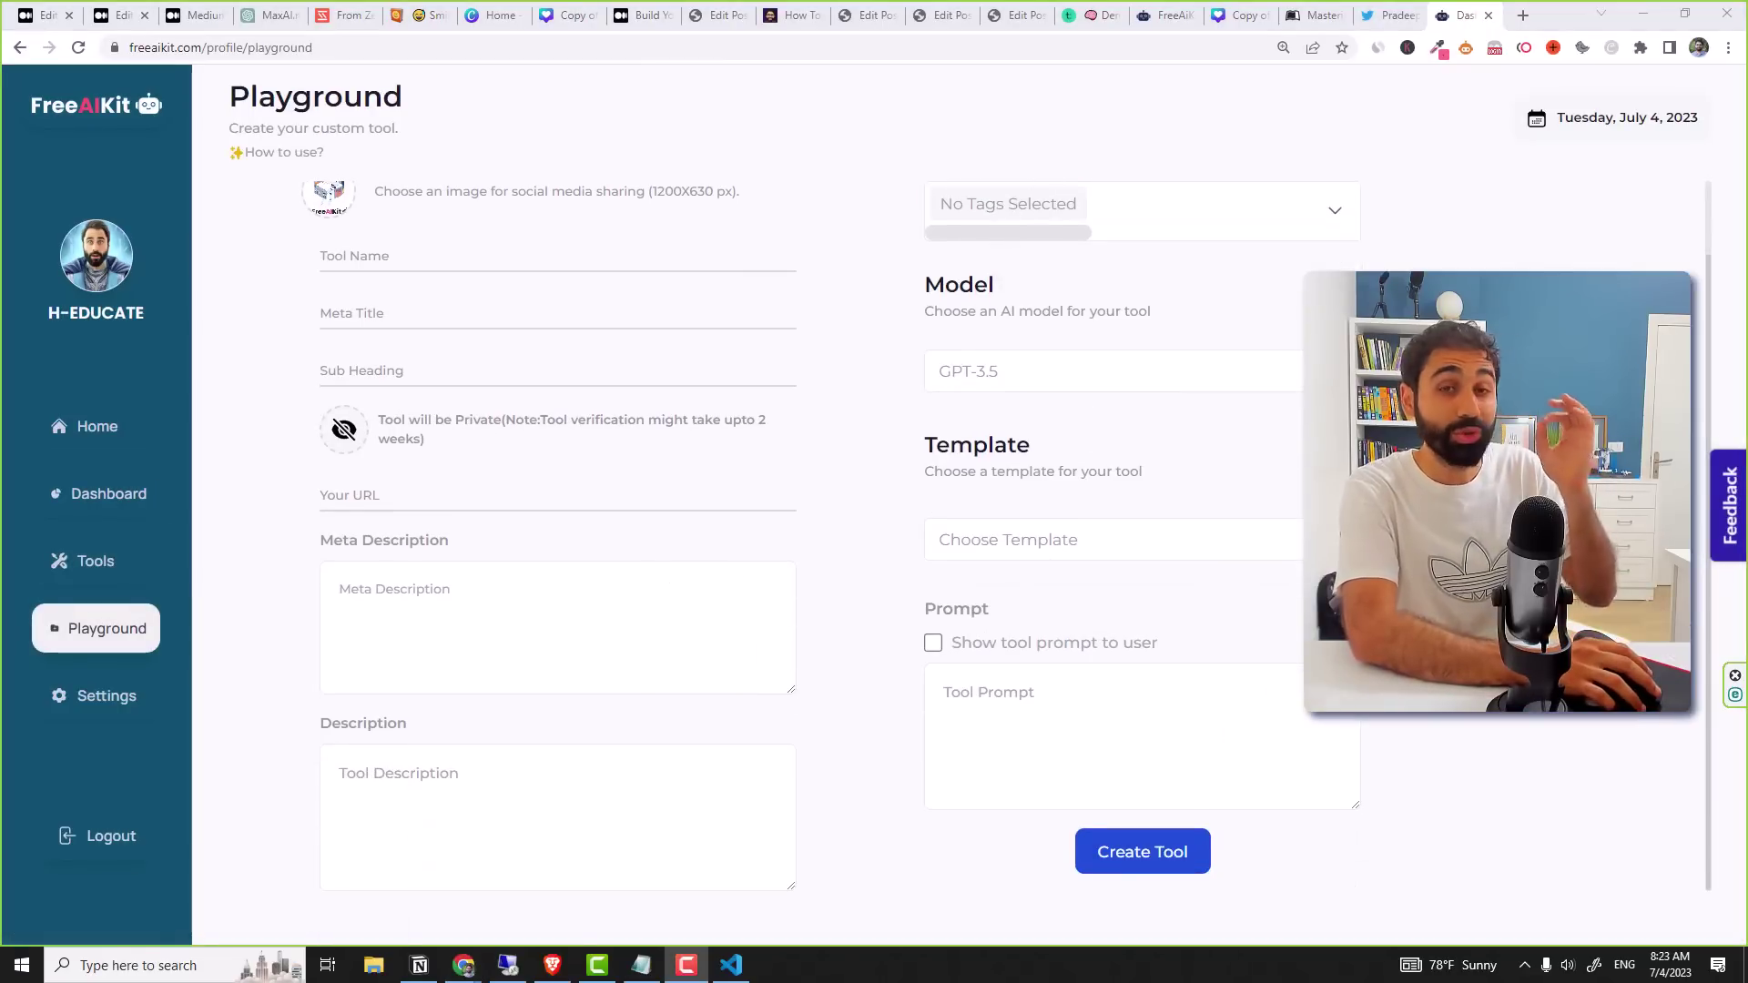
Step: Paste the blog-title prompt into Tool Prompt and choose the One input 1 template
{"action": "left_click", "coordinate": [1159, 701]}
{"action": "type", "text": "generate 5 seo optimized titles for a blog about"}
{"action": "left_click_drag", "start_coordinate": [1202, 699], "coordinate": [929, 707]}
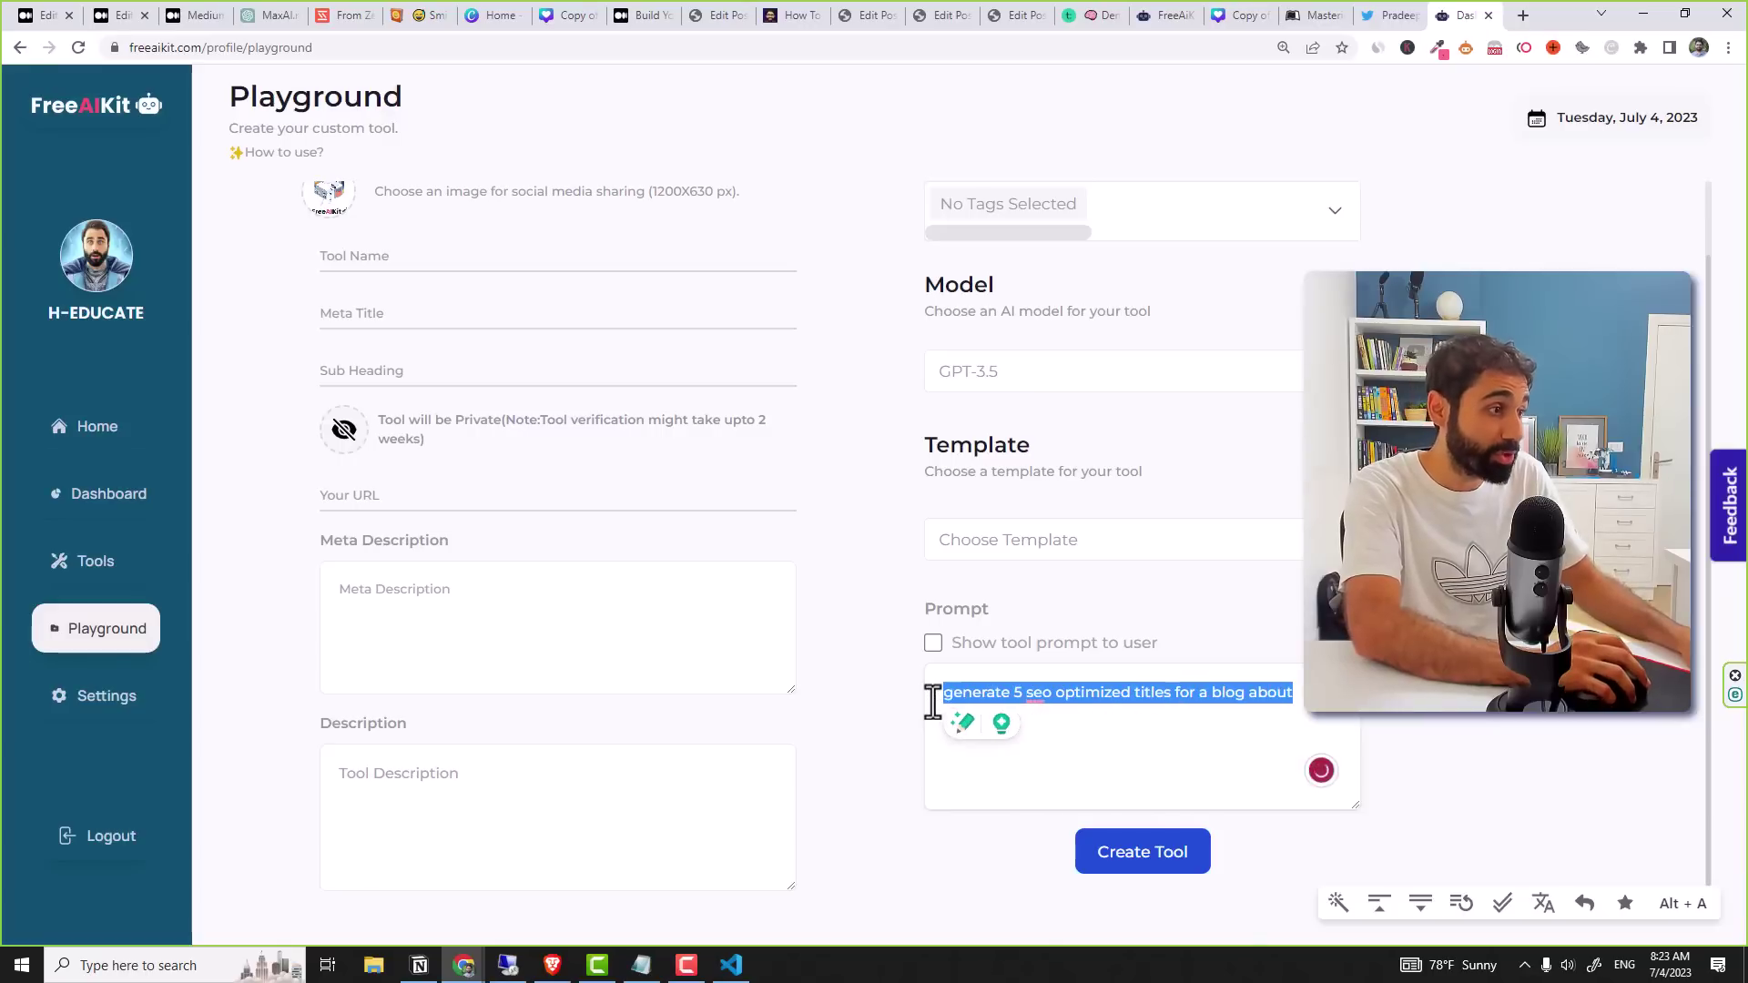
{"action": "left_click", "coordinate": [932, 702]}
{"action": "left_click", "coordinate": [1201, 540]}
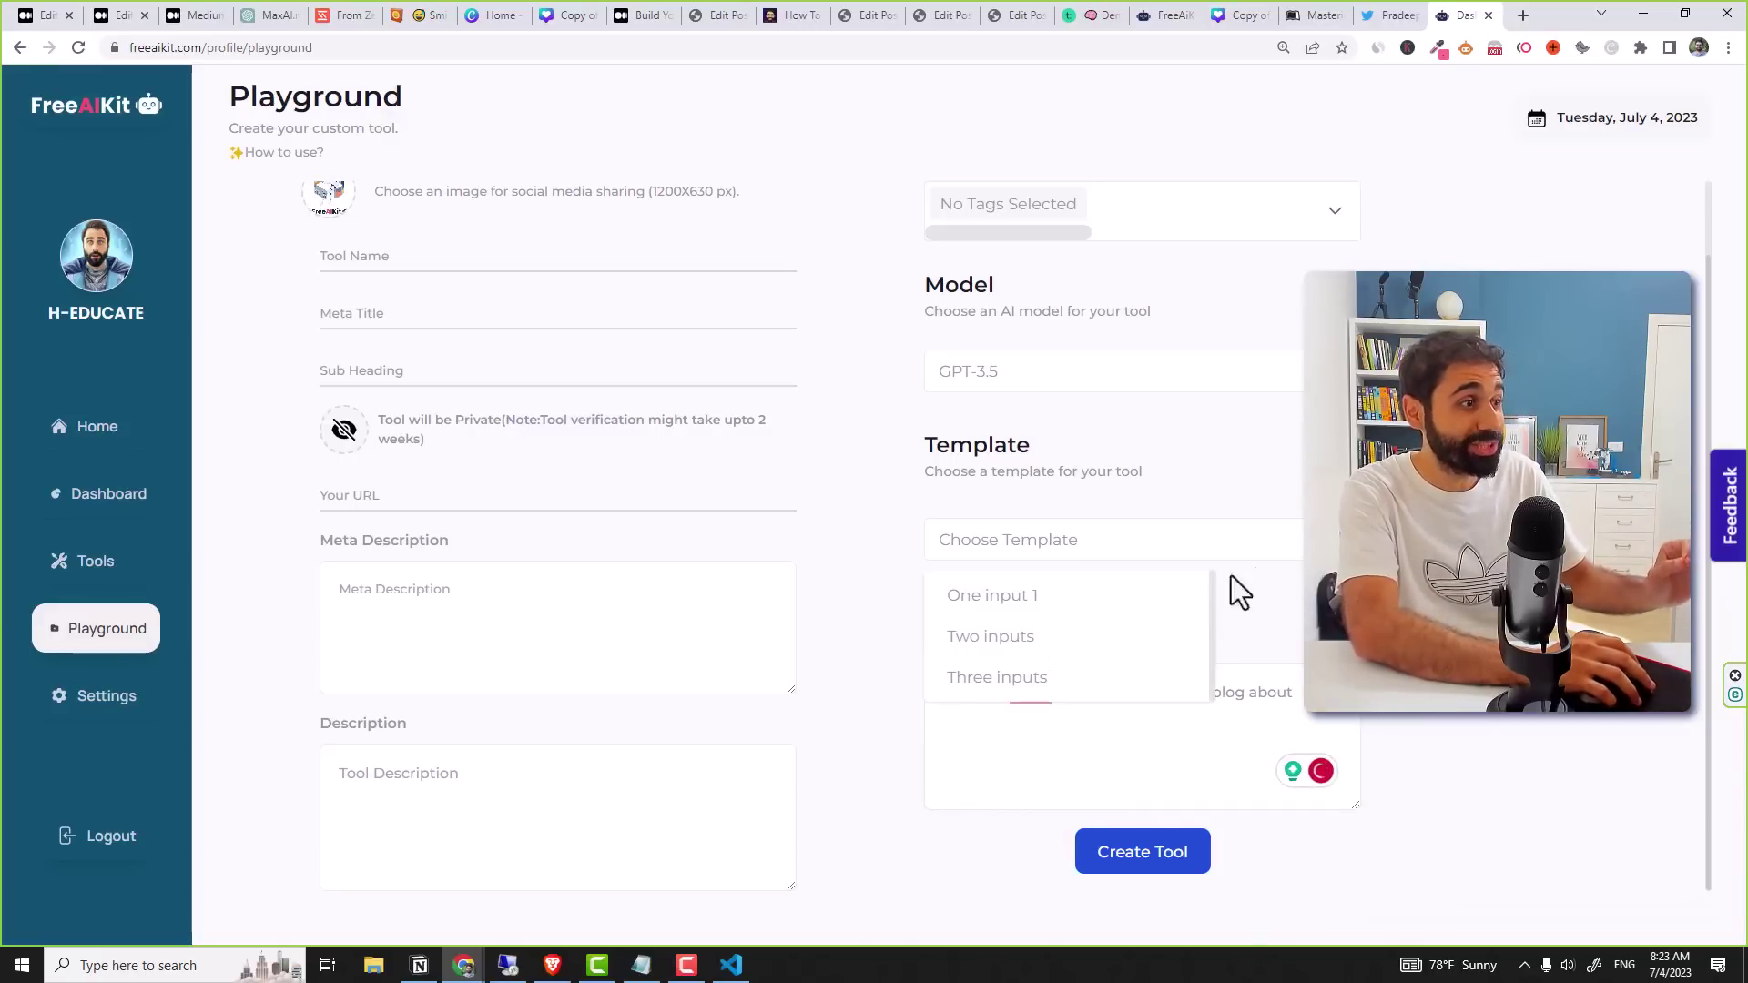
{"action": "left_click", "coordinate": [1123, 591]}
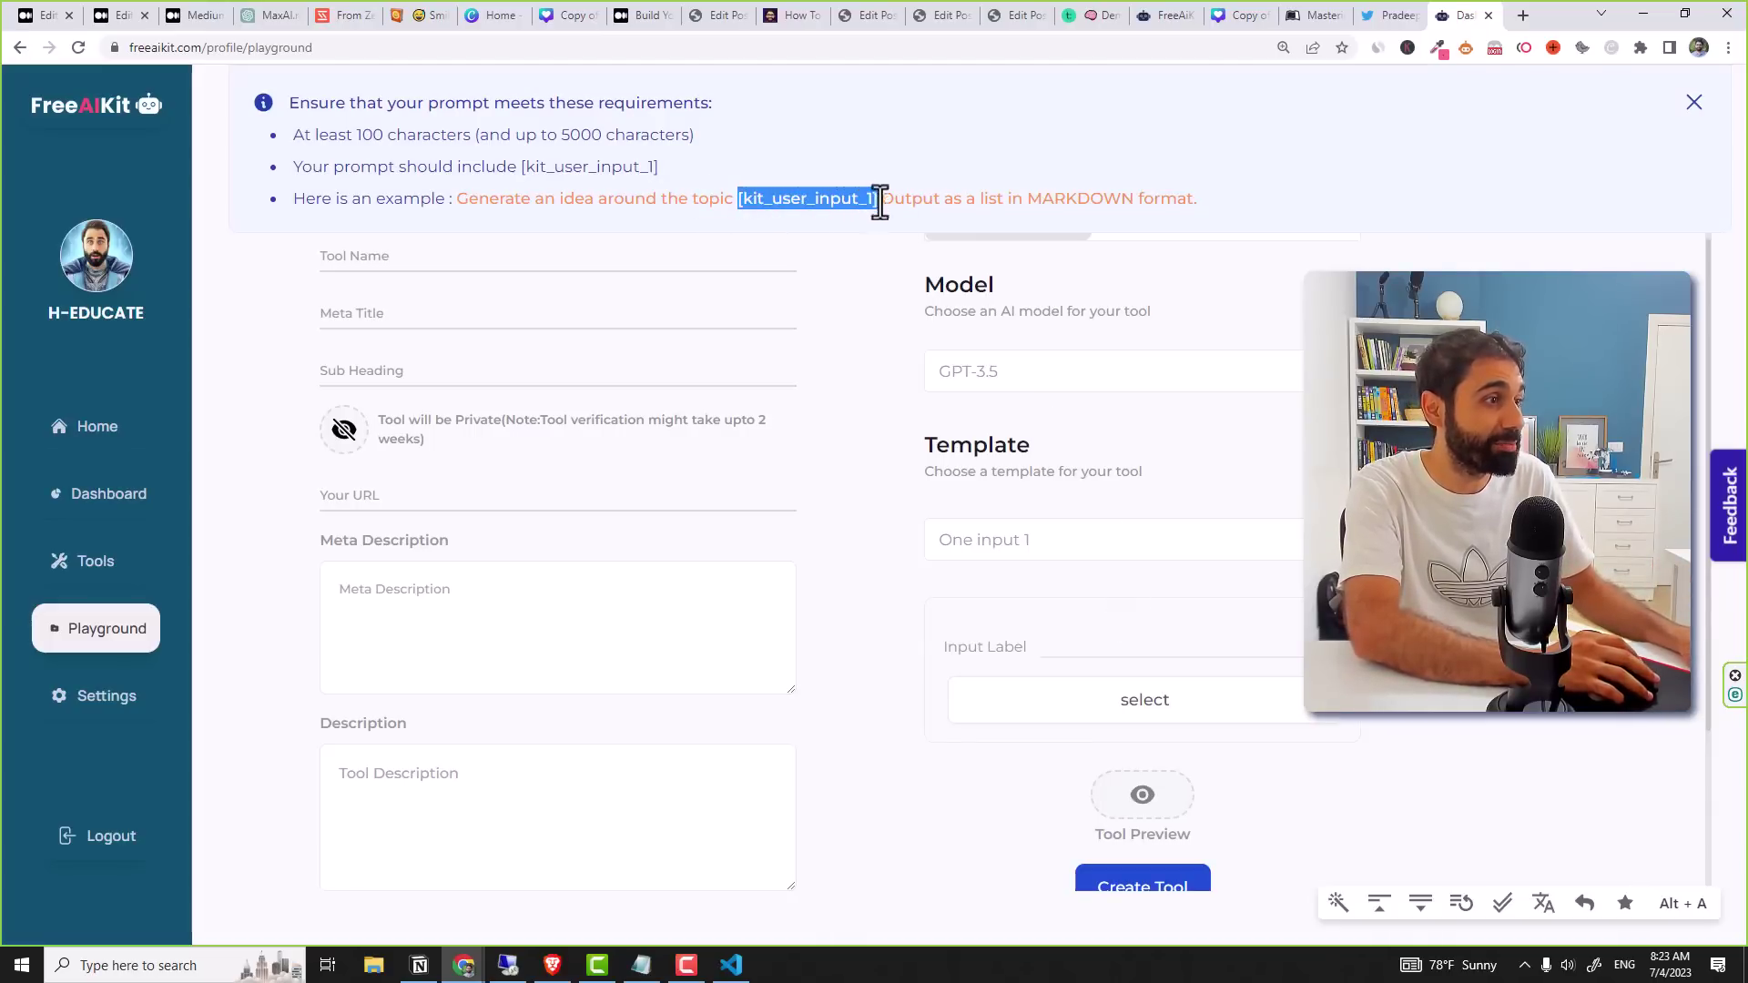
{"action": "scroll", "coordinate": [1228, 716], "scroll_direction": "down", "scroll_amount": 2}
Step: End the prompt with the [kit_user_input_1] placeholder after 'about' and review the wording
{"action": "left_click", "coordinate": [766, 773]}
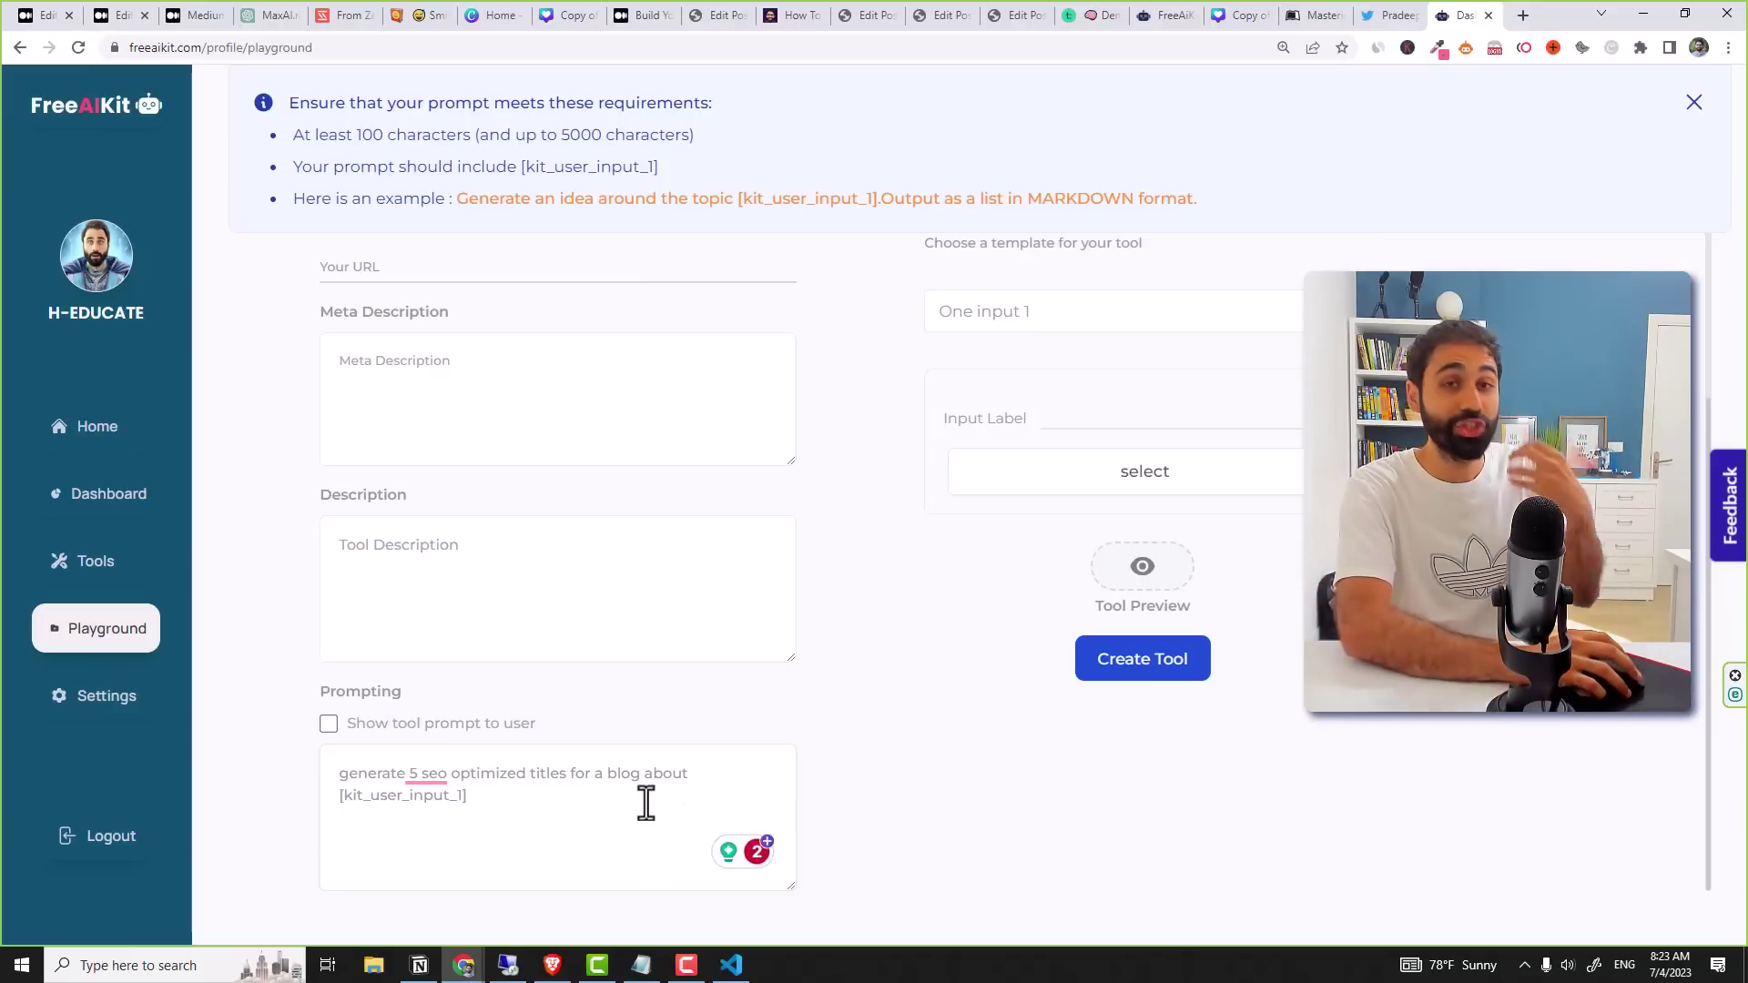
{"action": "left_click", "coordinate": [606, 807]}
{"action": "mouse_move", "coordinate": [484, 800]}
{"action": "left_mouse_down"}
{"action": "mouse_move", "coordinate": [349, 795]}
{"action": "mouse_move", "coordinate": [687, 773]}
{"action": "left_mouse_up"}
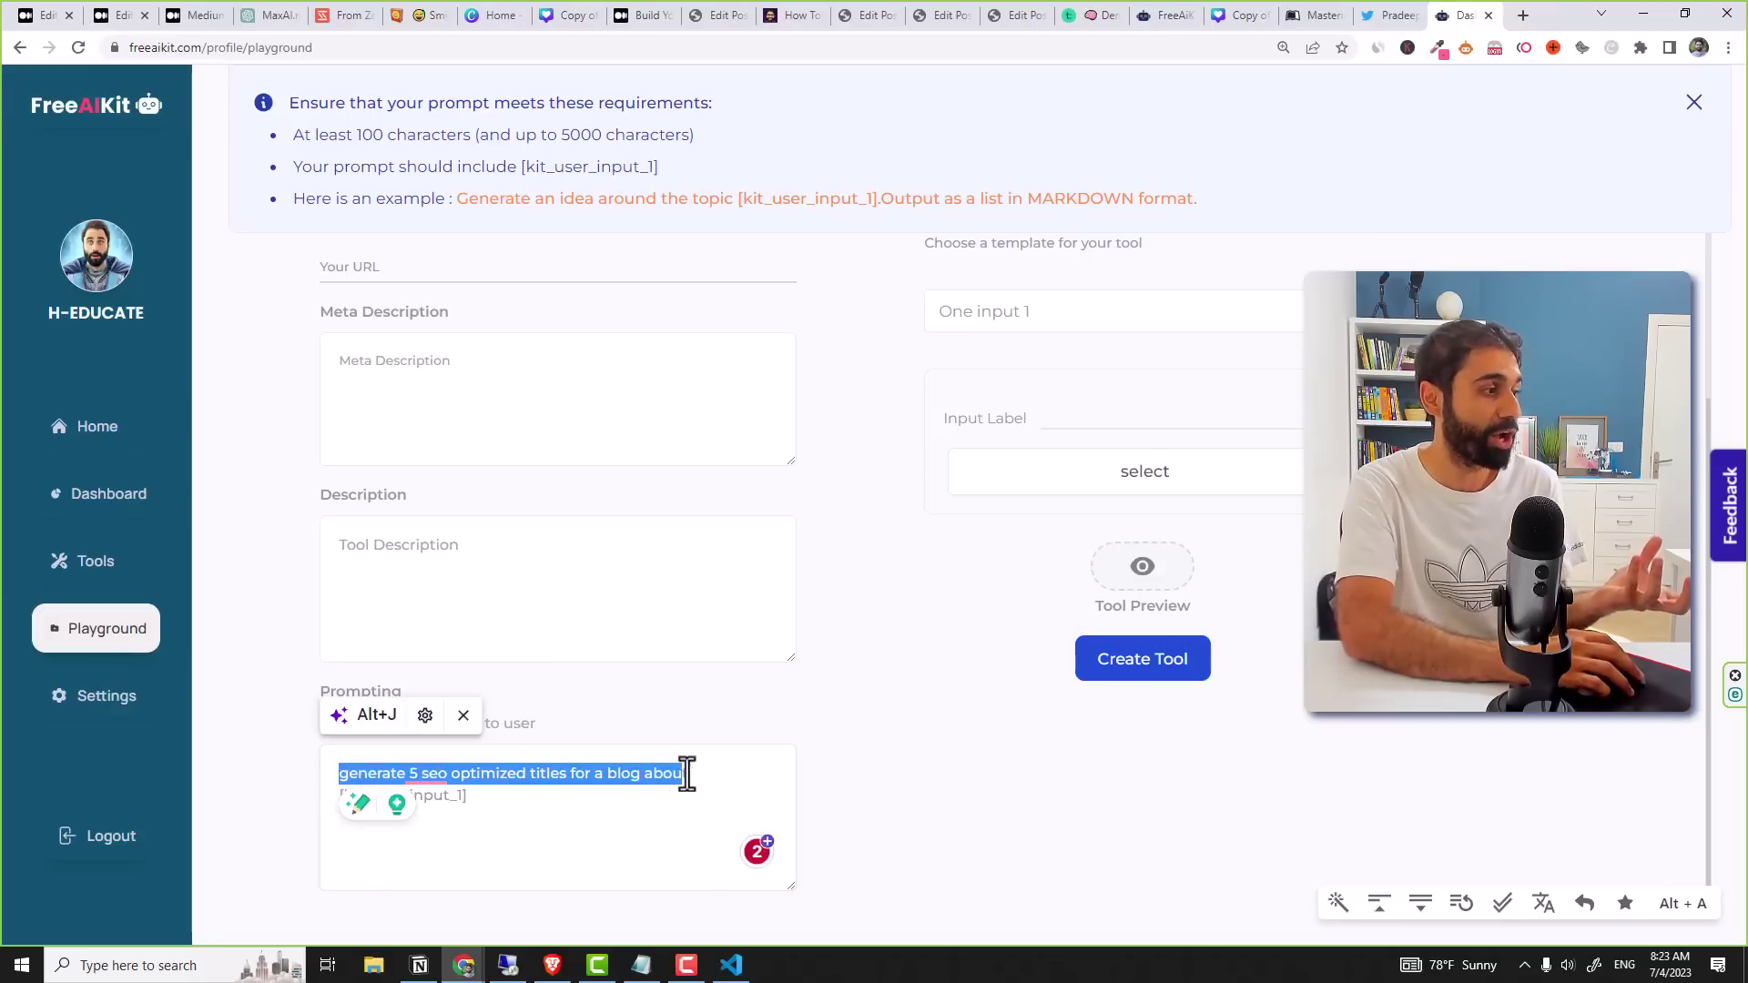
{"action": "left_click", "coordinate": [723, 773]}
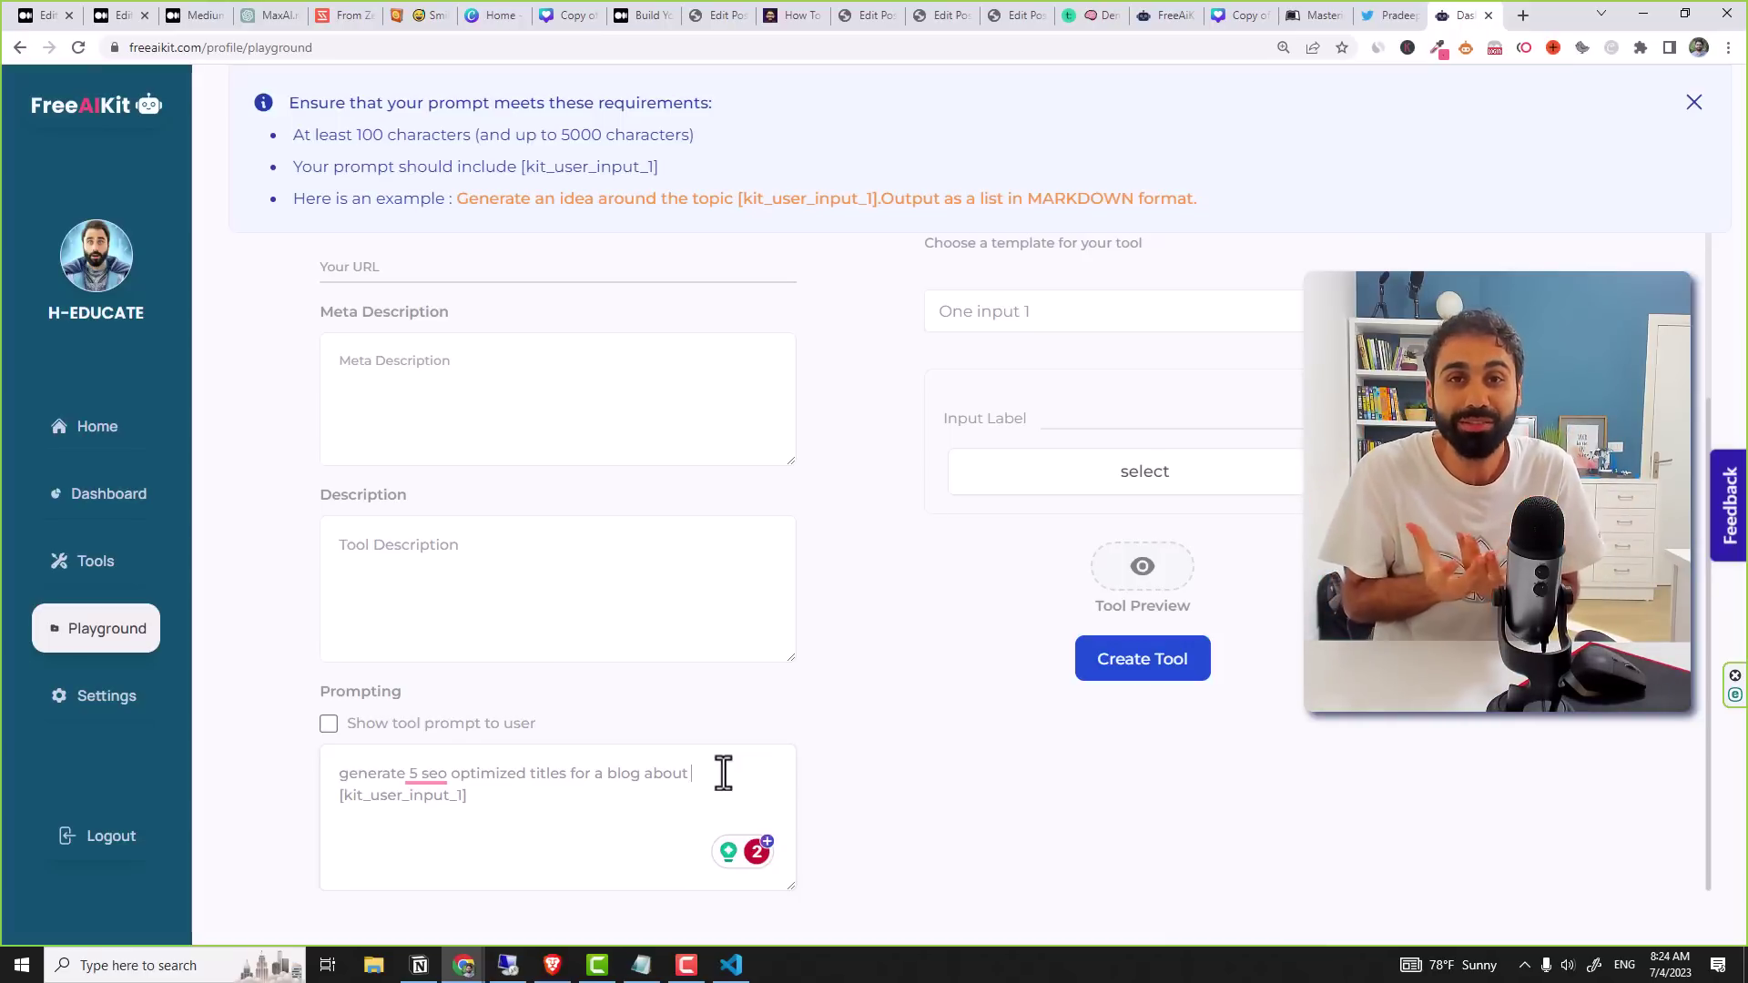
Step: Return to the FreeAIKit home page and open the Children Story Generator card
{"action": "left_click", "coordinate": [132, 113]}
{"action": "right_click", "coordinate": [131, 112]}
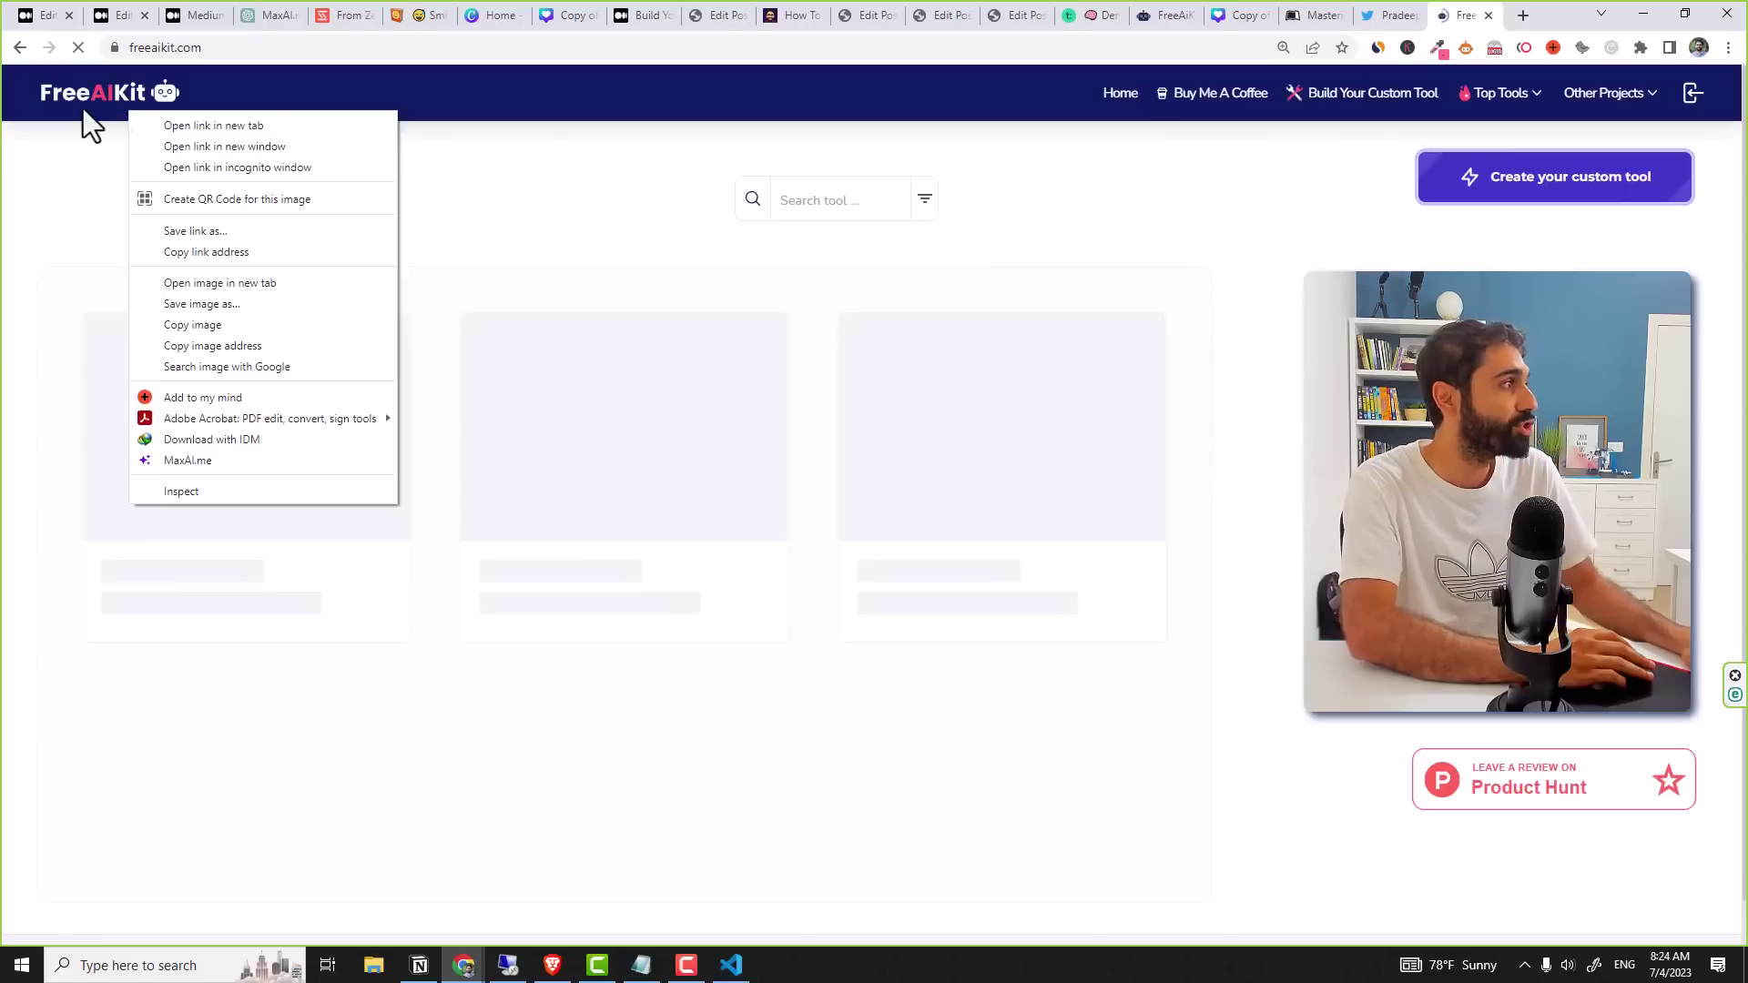
{"action": "left_click", "coordinate": [83, 112]}
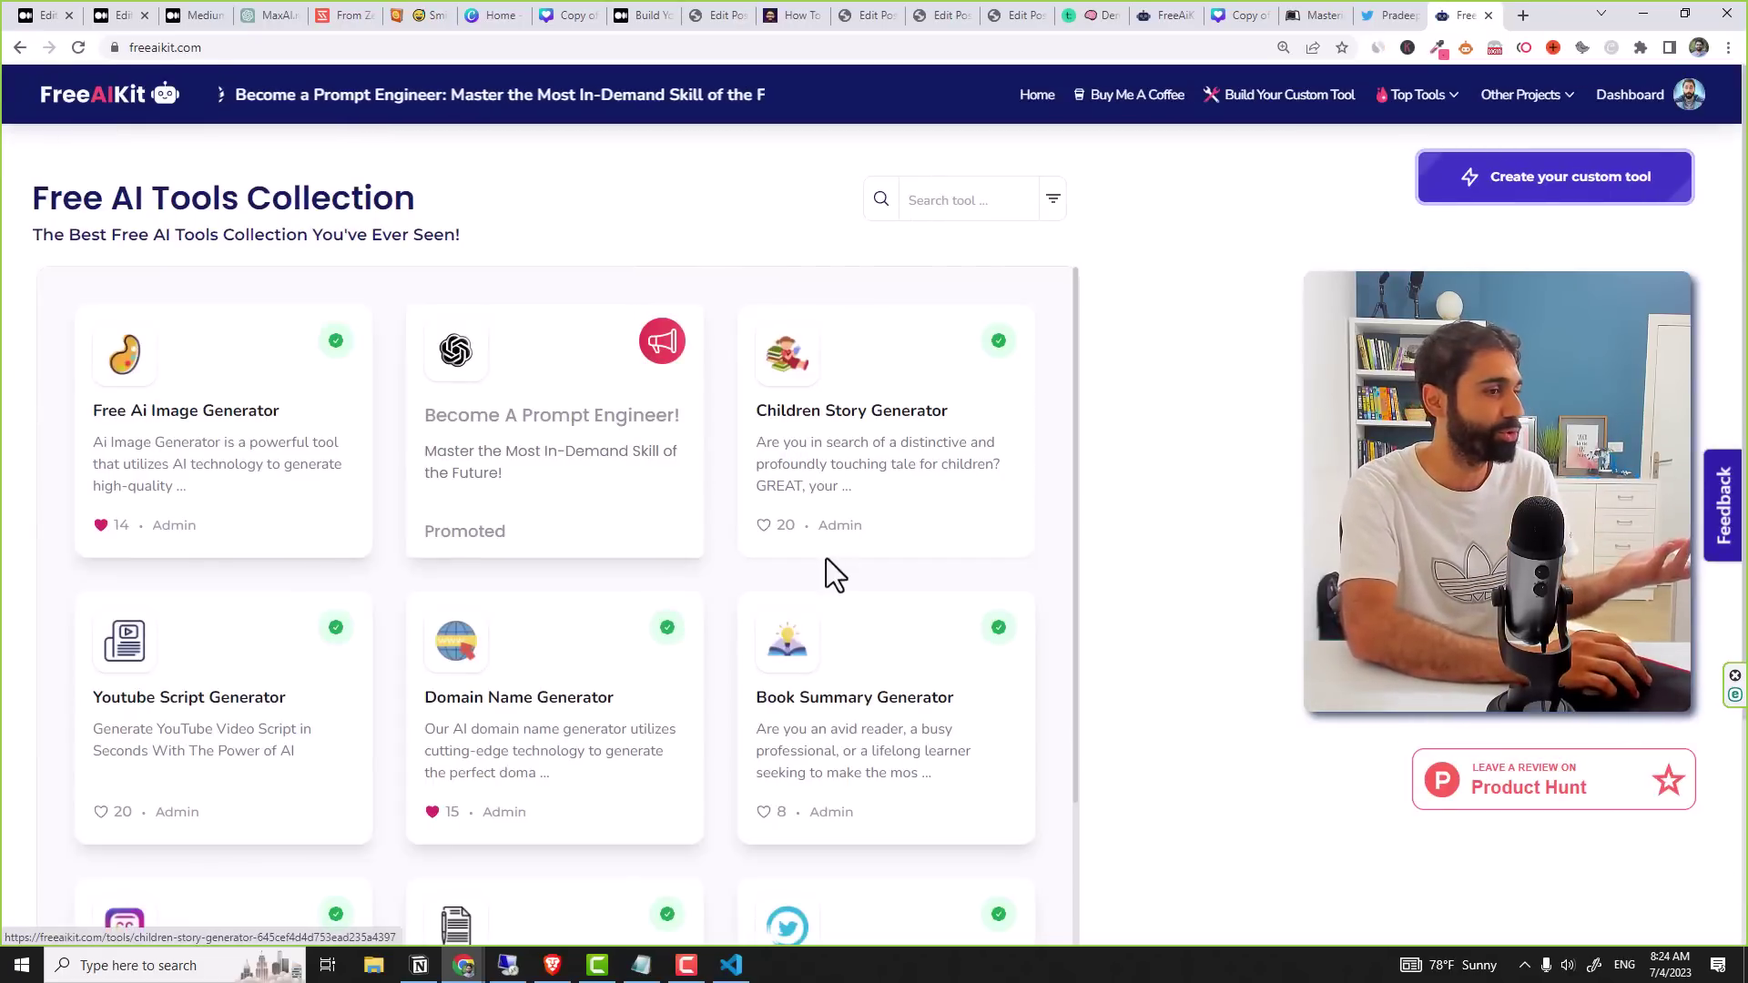
{"action": "left_click", "coordinate": [873, 440]}
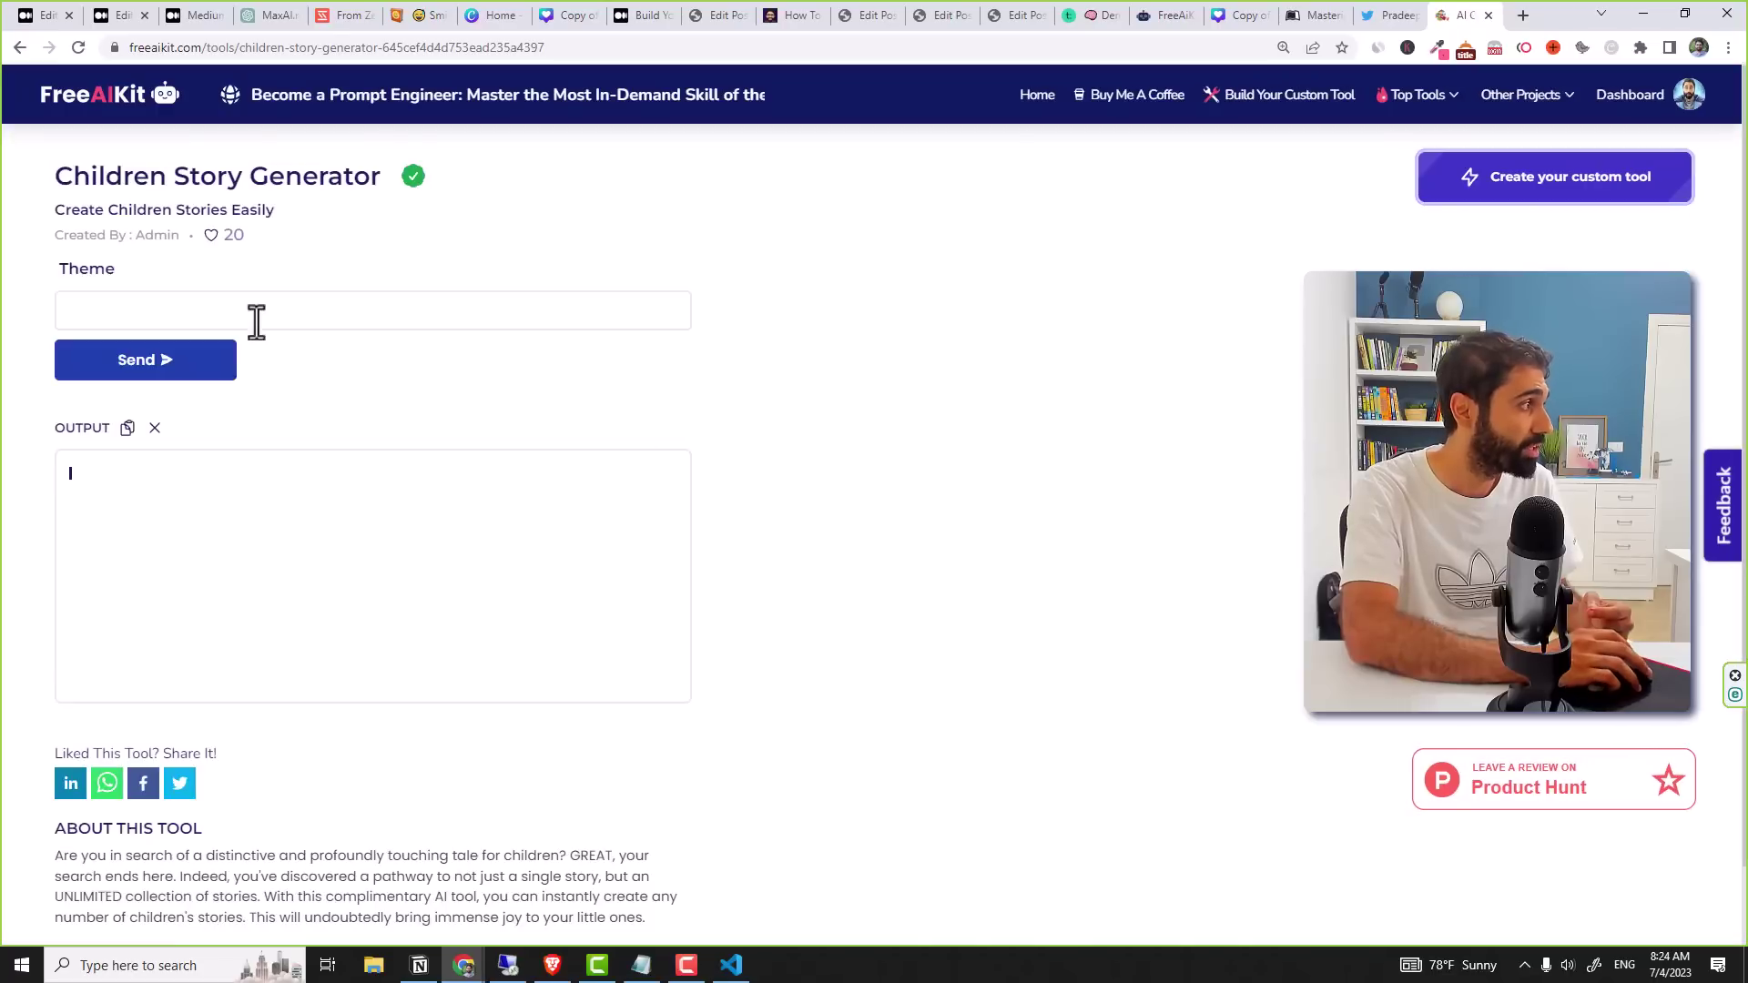